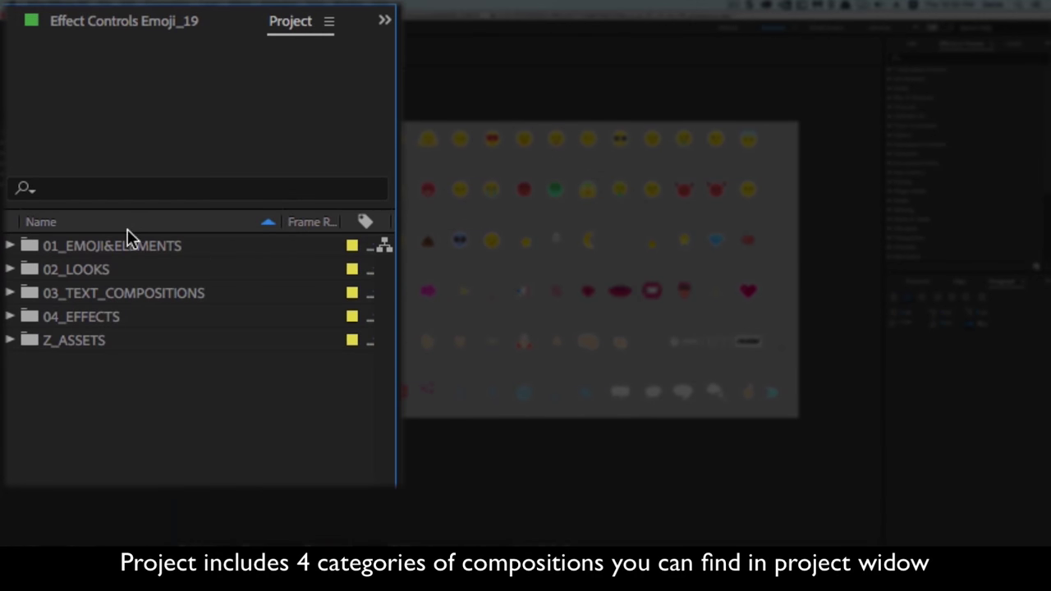
- Check the item counts of the four project folders, then expand 01_EMOJI&ELEMENTS
{"action": "left_click", "coordinate": [136, 247]}
{"action": "left_click", "coordinate": [131, 269]}
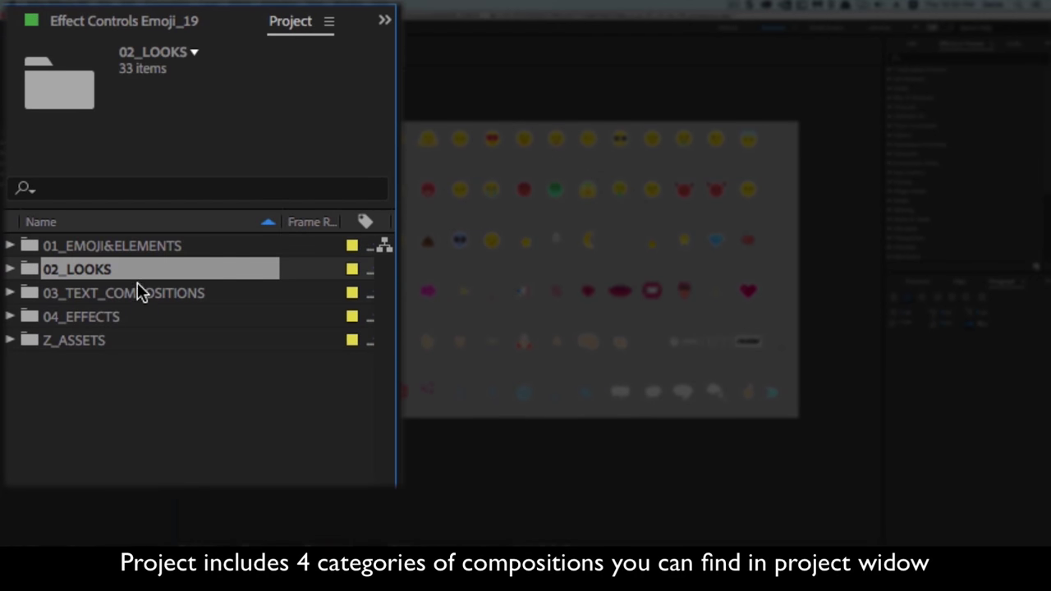
{"action": "left_click", "coordinate": [143, 297]}
{"action": "left_click", "coordinate": [135, 317]}
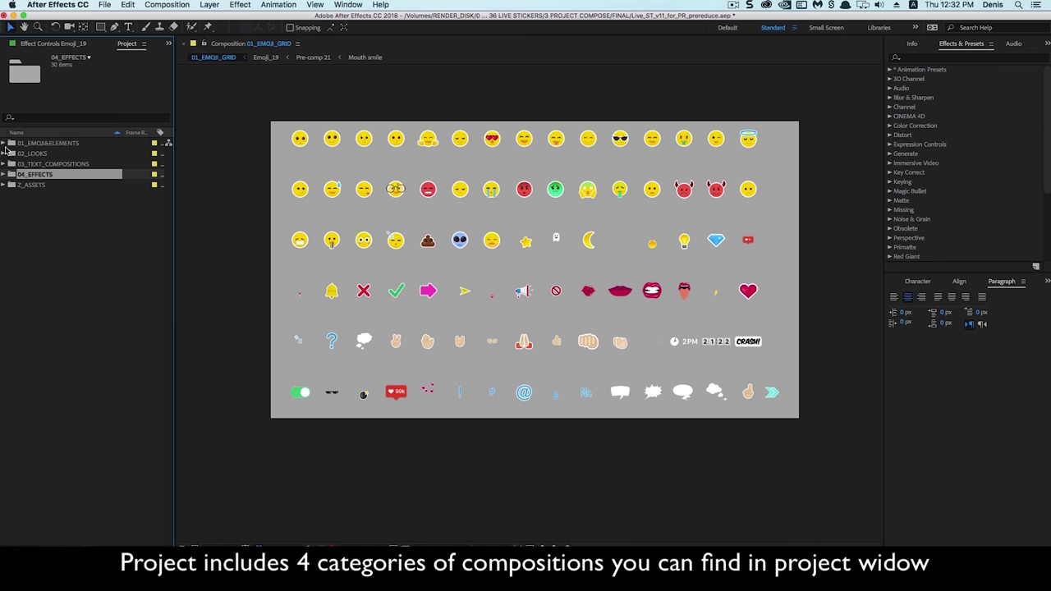
{"action": "left_click", "coordinate": [3, 144]}
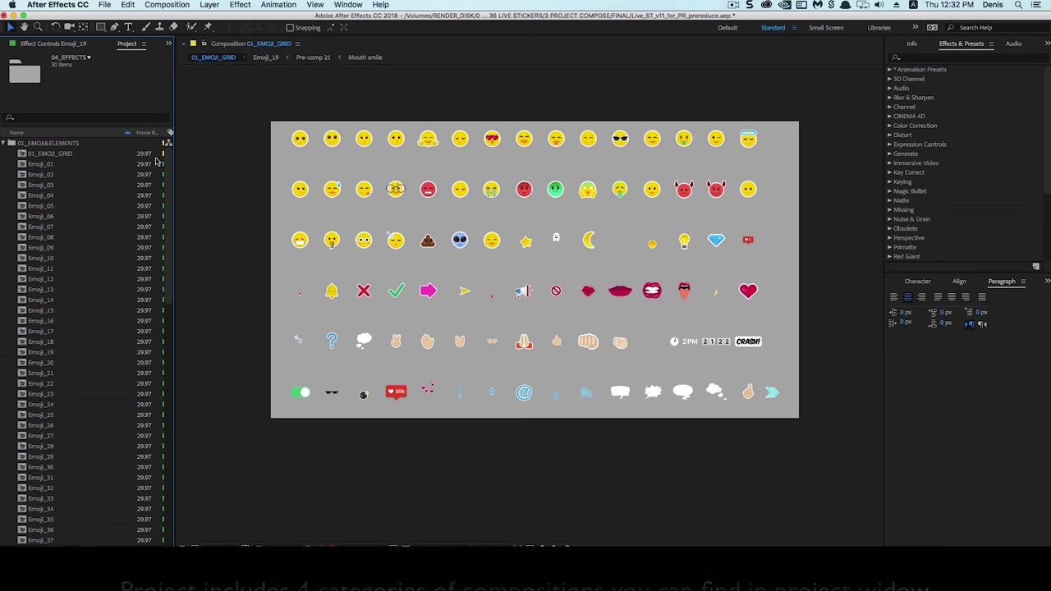
- Open the 01_EMOJI_GRID and 01_LOOKS_GRID compositions from their project folders
{"action": "scroll", "coordinate": [161, 196], "scroll_direction": "down", "scroll_amount": 3}
{"action": "scroll", "coordinate": [161, 195], "scroll_direction": "down", "scroll_amount": 3}
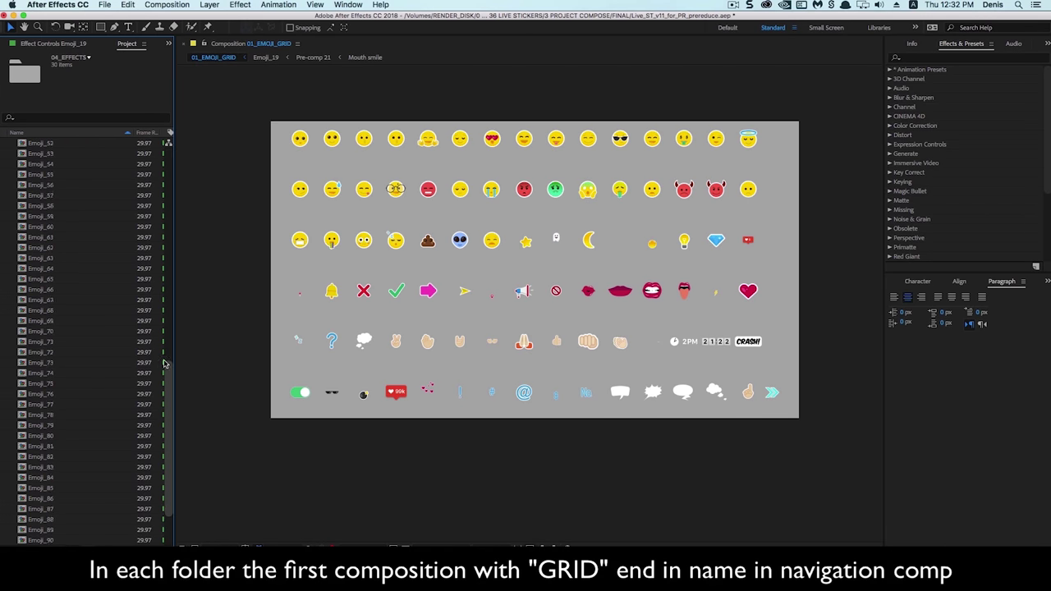
{"action": "scroll", "coordinate": [75, 156], "scroll_direction": "up", "scroll_amount": 8}
{"action": "double_click", "coordinate": [75, 153]}
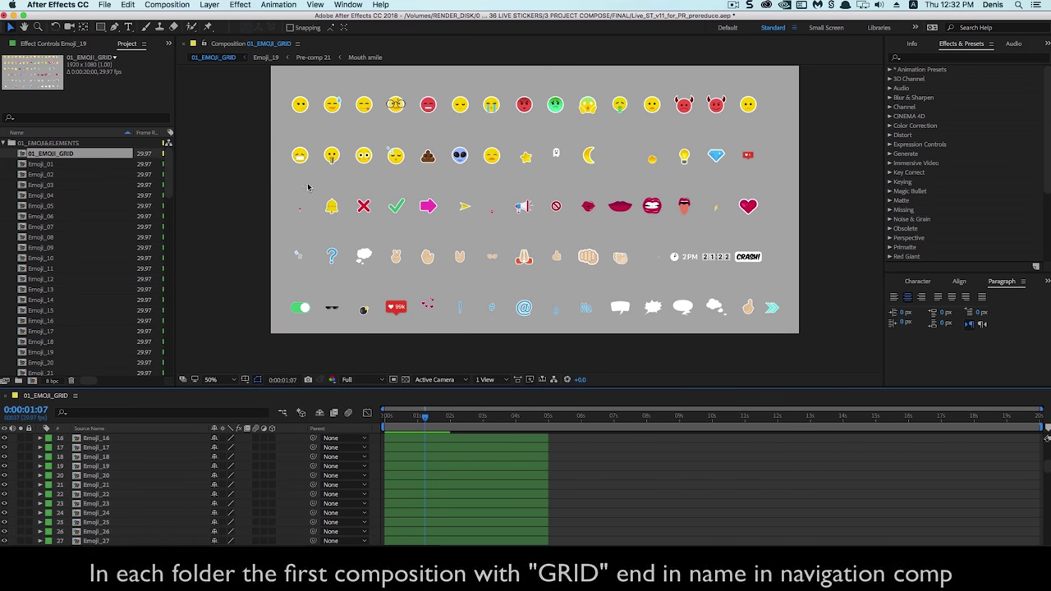
{"action": "left_click", "coordinate": [11, 143]}
{"action": "left_click", "coordinate": [12, 153]}
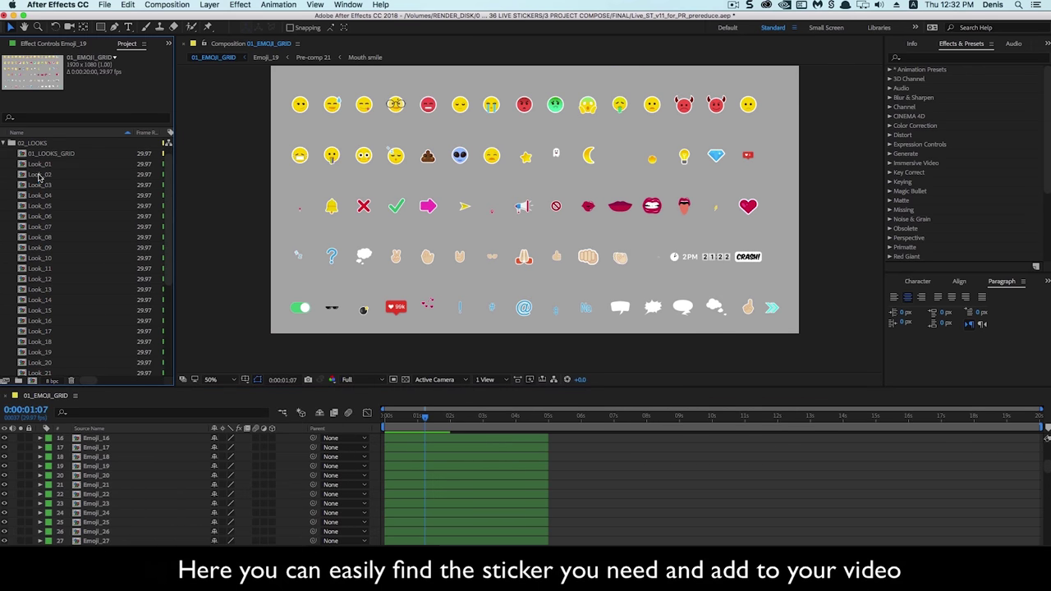
{"action": "scroll", "coordinate": [167, 257], "scroll_direction": "down", "scroll_amount": 5}
{"action": "scroll", "coordinate": [123, 246], "scroll_direction": "up", "scroll_amount": 5}
{"action": "double_click", "coordinate": [66, 164]}
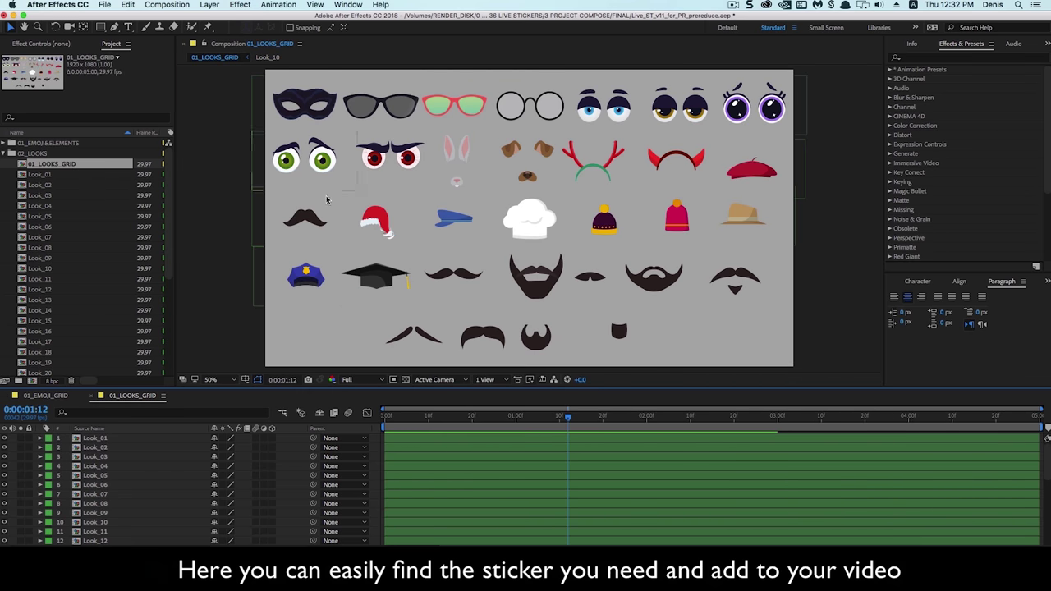
- Open 01_TEXT_GRID and 01_EFFECTS_GRID, select the 404 sticker, and collapse the folders
{"action": "left_click", "coordinate": [12, 153]}
{"action": "left_click", "coordinate": [11, 164]}
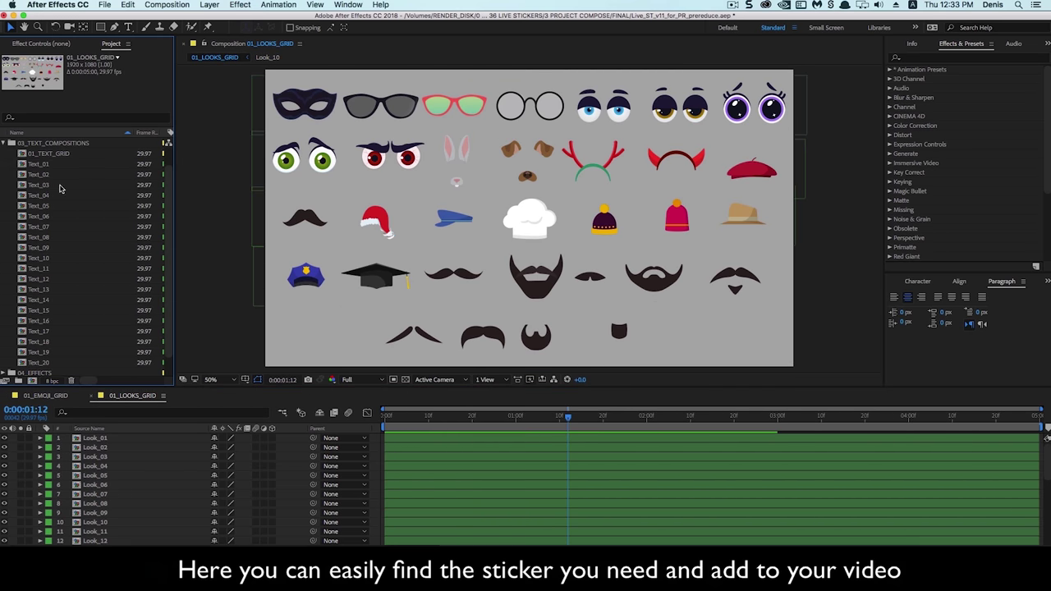
{"action": "double_click", "coordinate": [69, 155]}
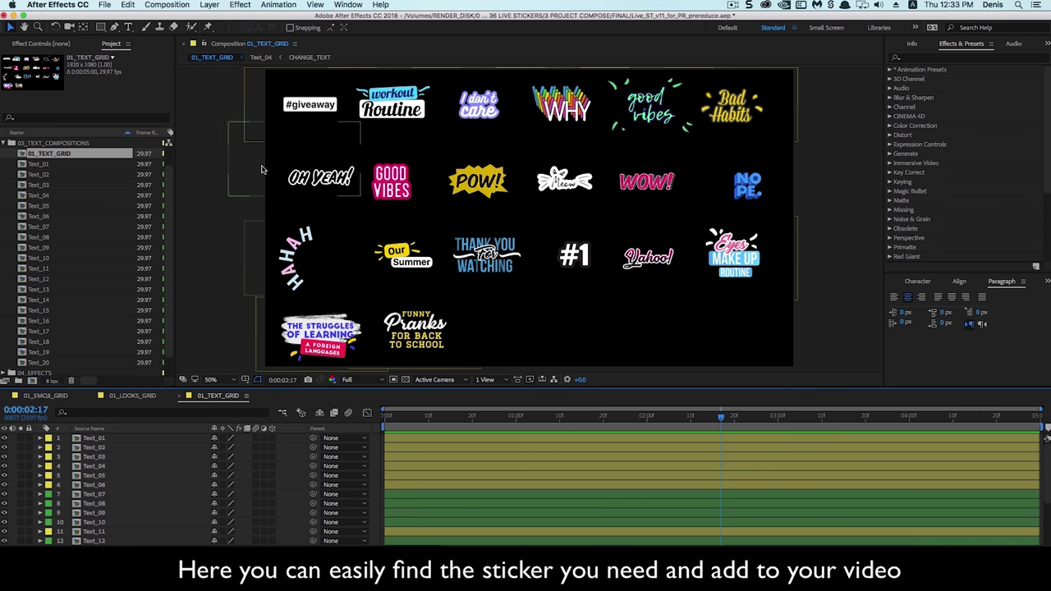
{"action": "left_click", "coordinate": [4, 143]}
{"action": "left_click", "coordinate": [5, 178]}
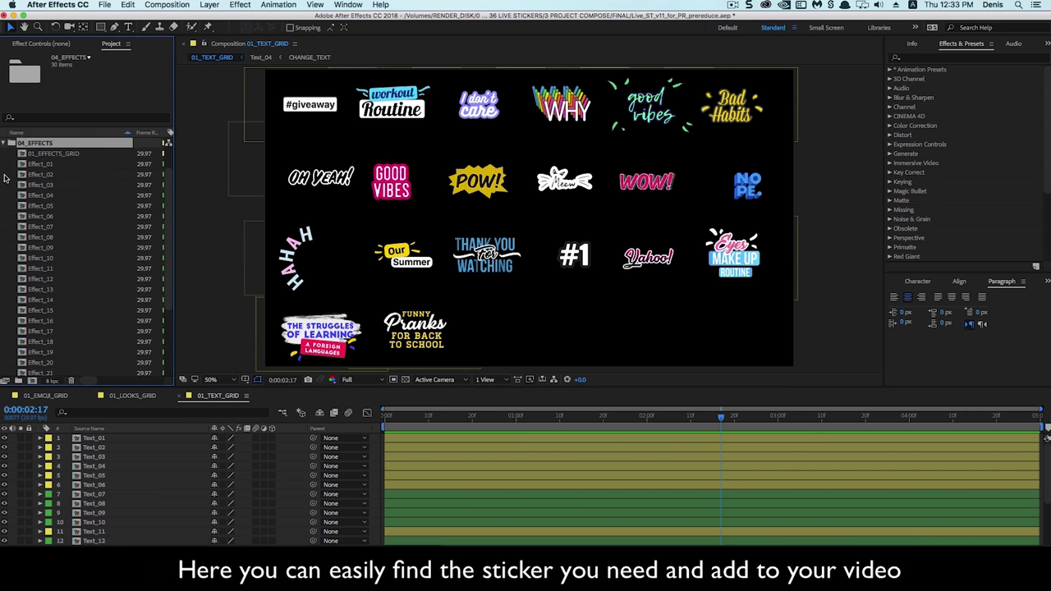
{"action": "double_click", "coordinate": [53, 155]}
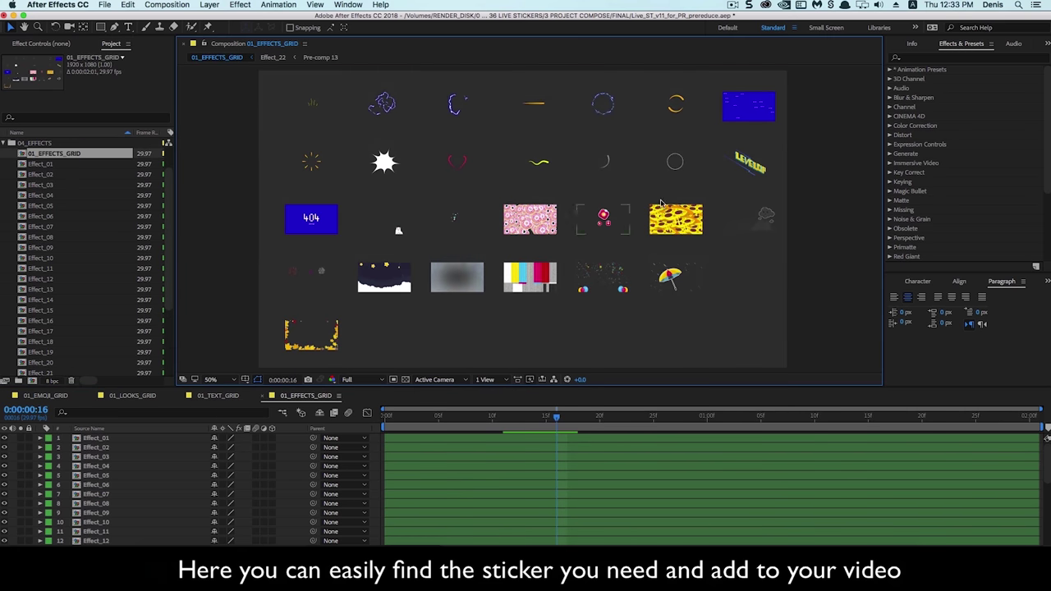
{"action": "left_click", "coordinate": [317, 226]}
{"action": "left_click", "coordinate": [4, 142]}
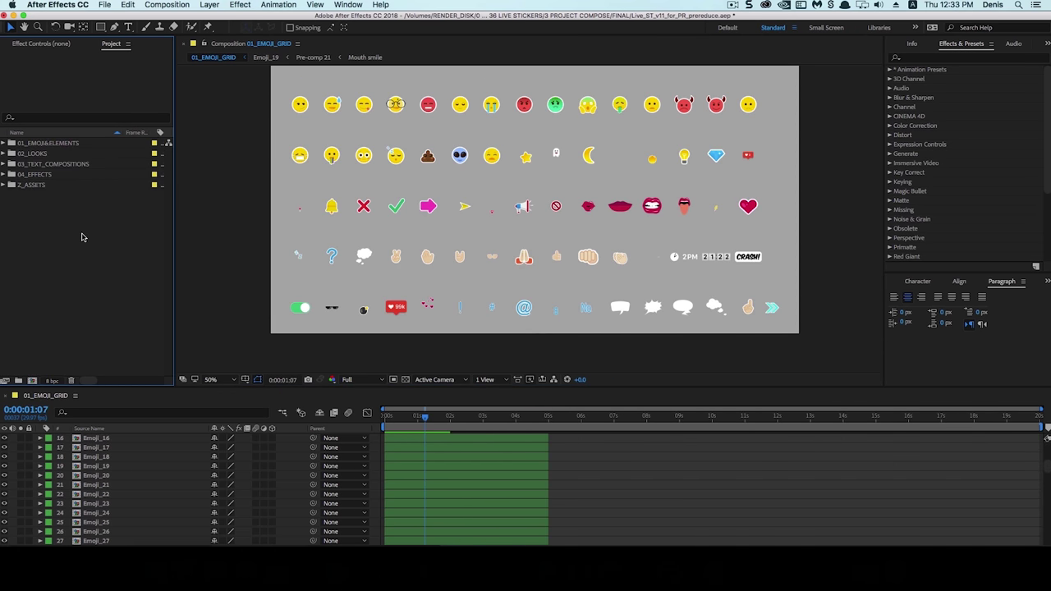
- Import the vlog video file and create a new composition from the footage
{"action": "right_click", "coordinate": [81, 238]}
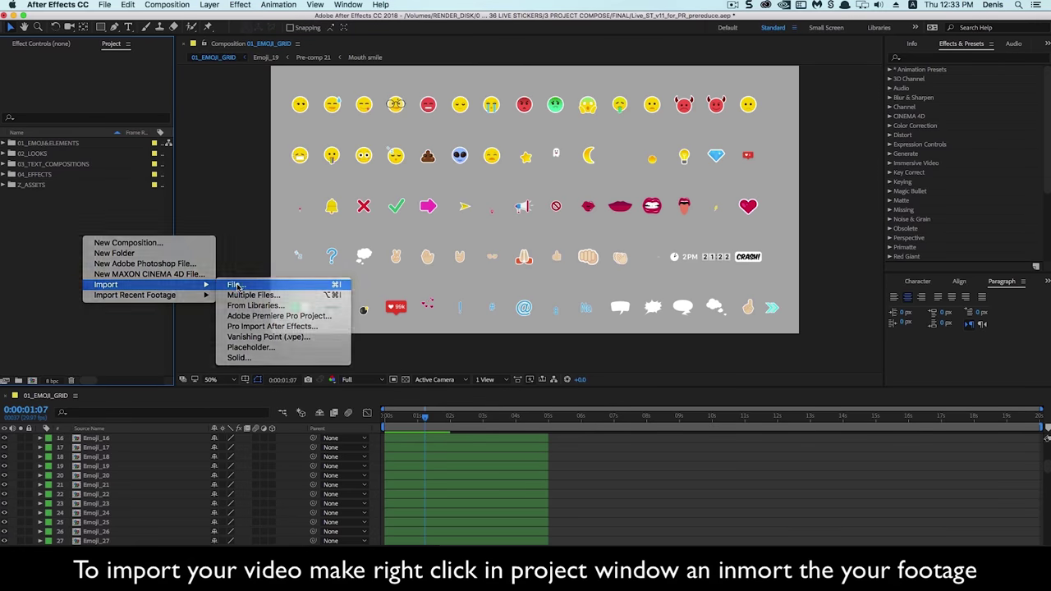
{"action": "left_click", "coordinate": [236, 284]}
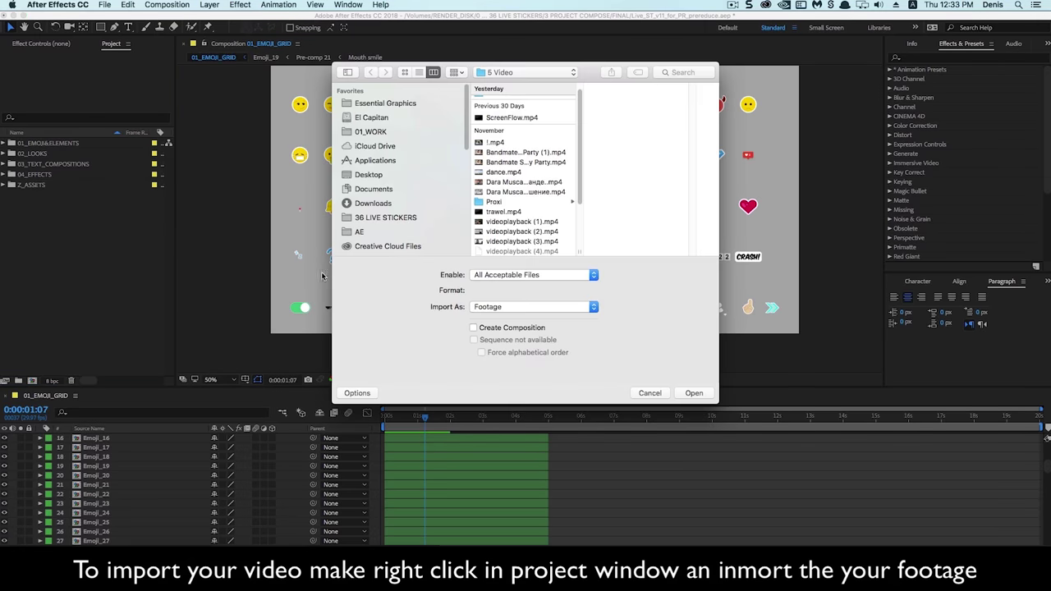
{"action": "double_click", "coordinate": [537, 182]}
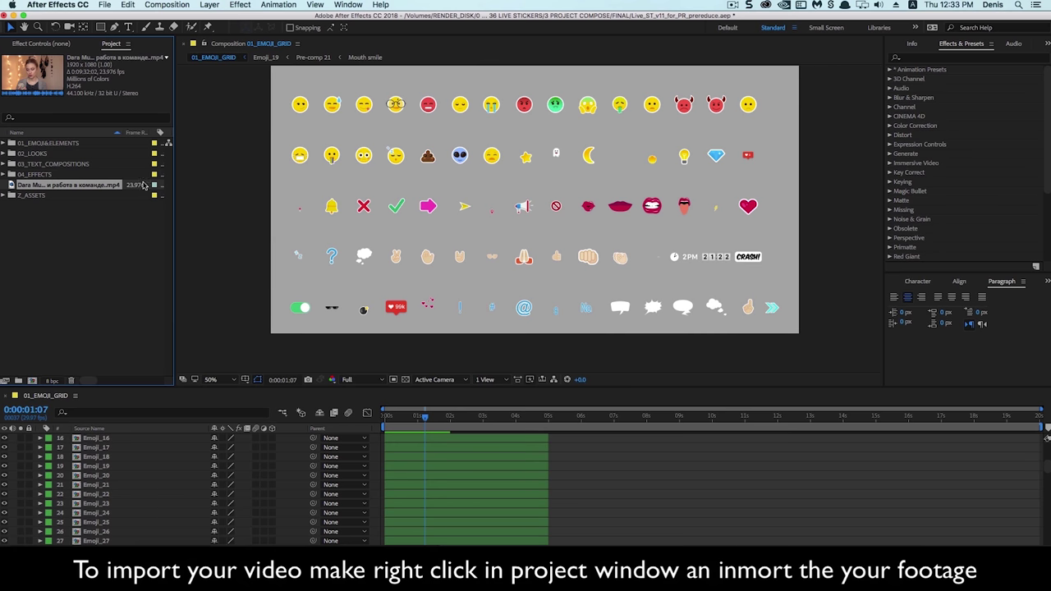
{"action": "left_click_drag", "start_coordinate": [144, 186], "coordinate": [33, 382]}
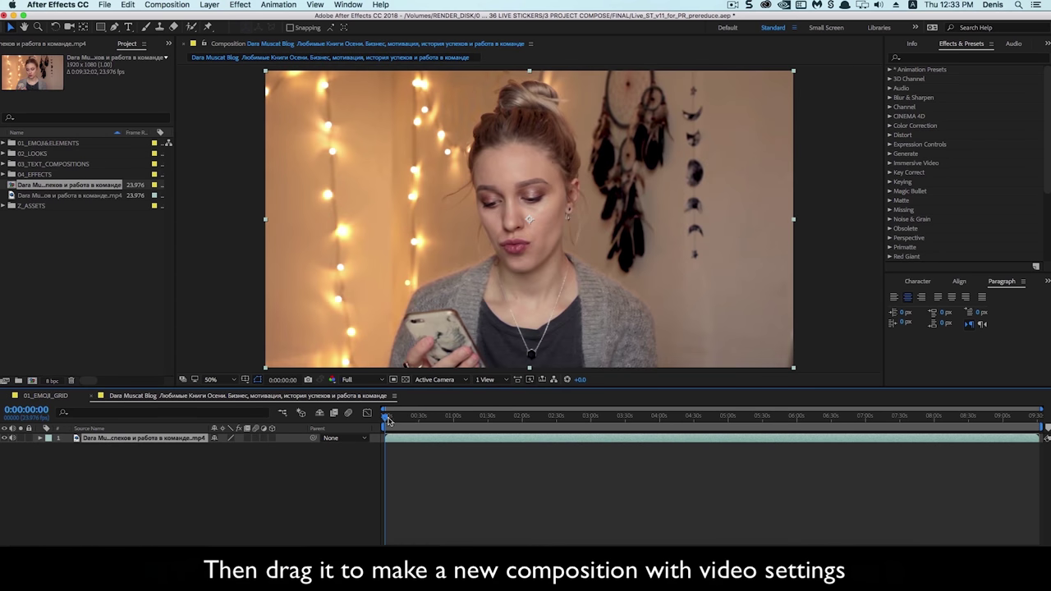
- Move the video's current time to 0:01:49:03 and reopen the 01_EMOJI_GRID composition
{"action": "left_click", "coordinate": [415, 421]}
{"action": "left_click", "coordinate": [515, 421]}
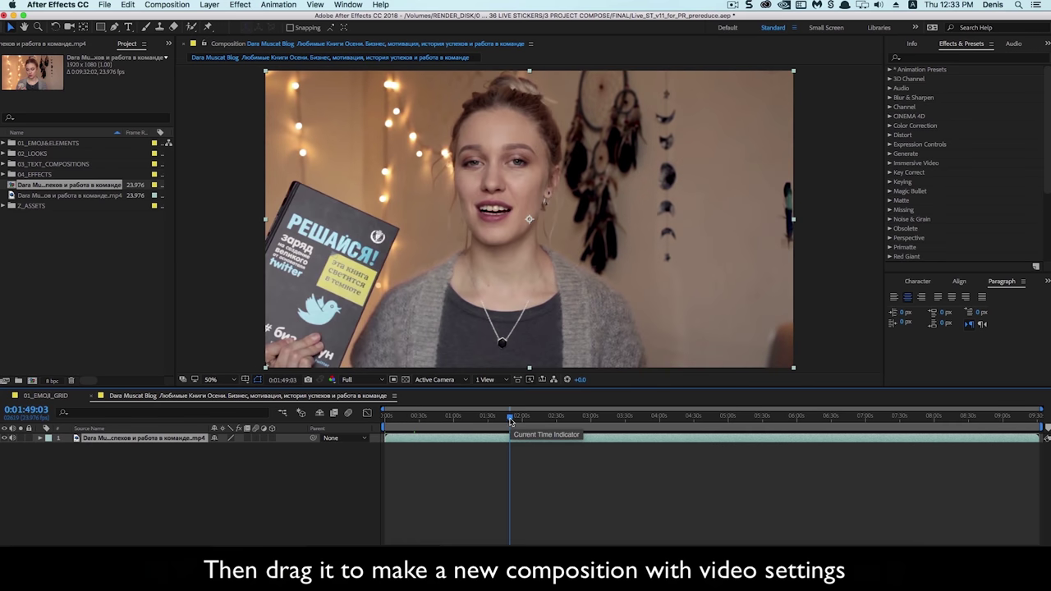
{"action": "left_click", "coordinate": [102, 252]}
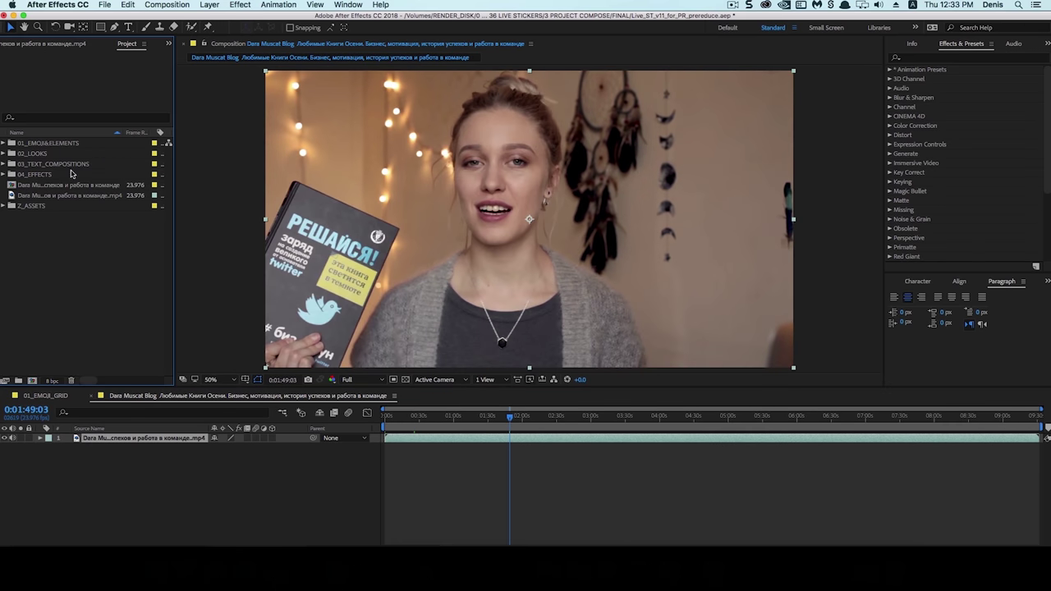
{"action": "left_click", "coordinate": [8, 144]}
{"action": "double_click", "coordinate": [48, 154]}
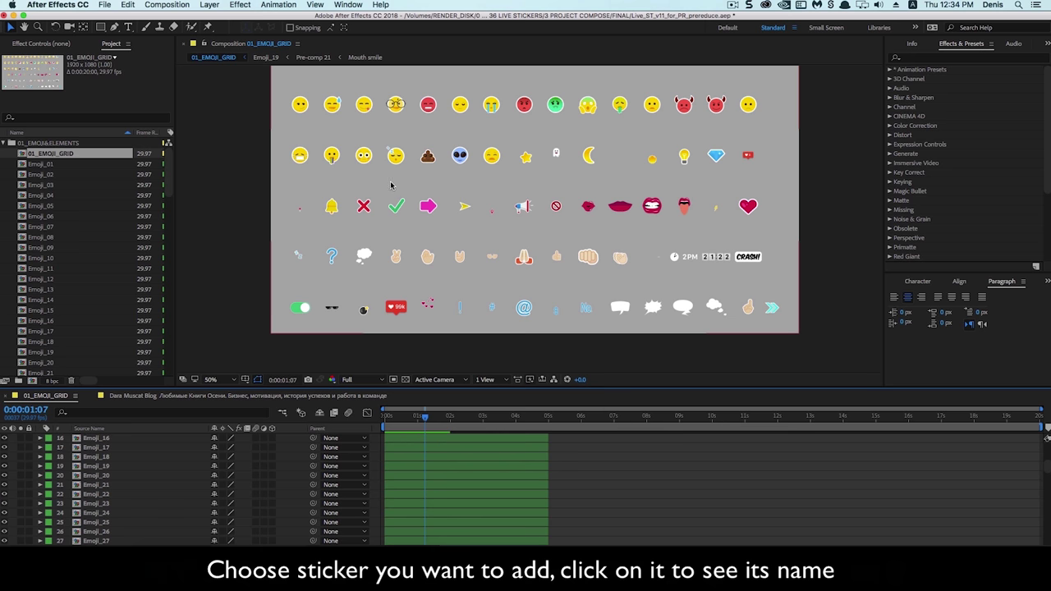
- Select the shocked-face emoji and reveal its Emoji_25 layer source in the project
{"action": "left_click", "coordinate": [589, 111]}
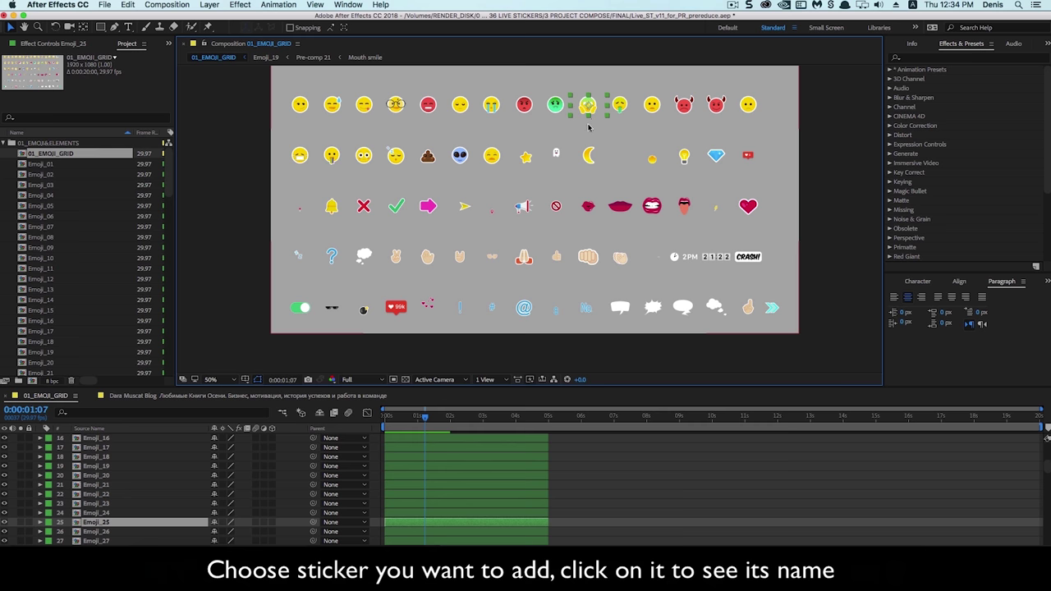
{"action": "scroll", "coordinate": [129, 498], "scroll_direction": "down", "scroll_amount": 2}
{"action": "scroll", "coordinate": [115, 483], "scroll_direction": "down", "scroll_amount": 3}
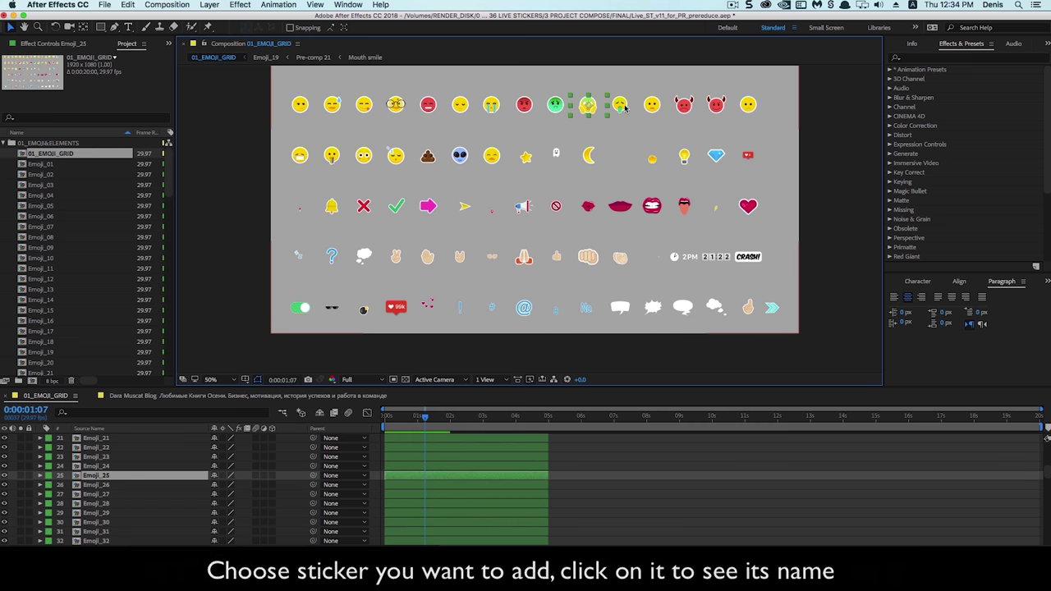
{"action": "right_click", "coordinate": [117, 479]}
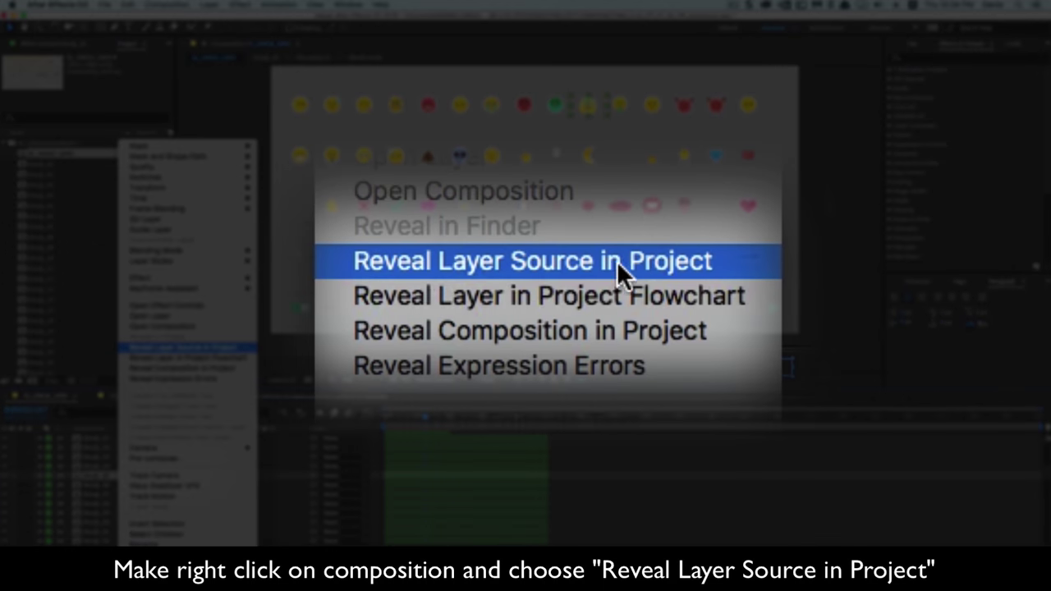
{"action": "left_click", "coordinate": [476, 265]}
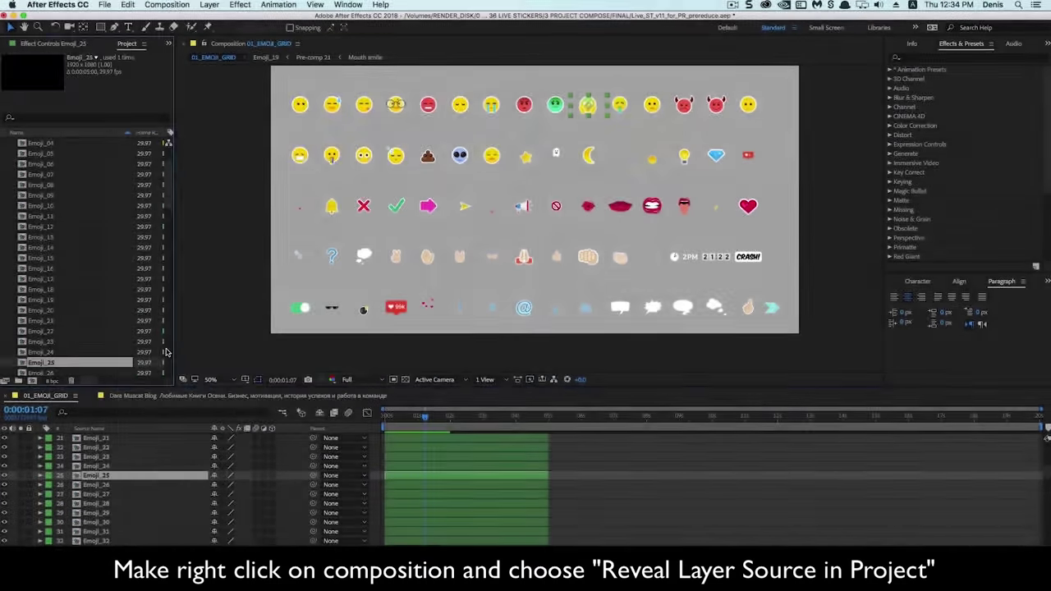
{"action": "scroll", "coordinate": [113, 364], "scroll_direction": "down", "scroll_amount": 3}
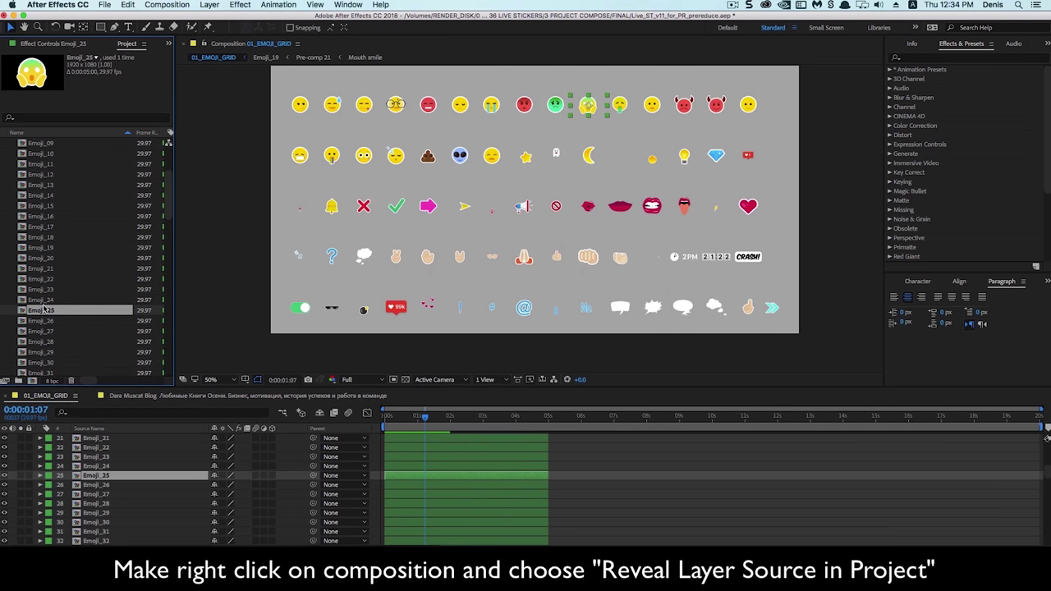
- Add Emoji_25 above the video in the vlog comp and move its start to about 1:35
{"action": "left_click", "coordinate": [170, 397]}
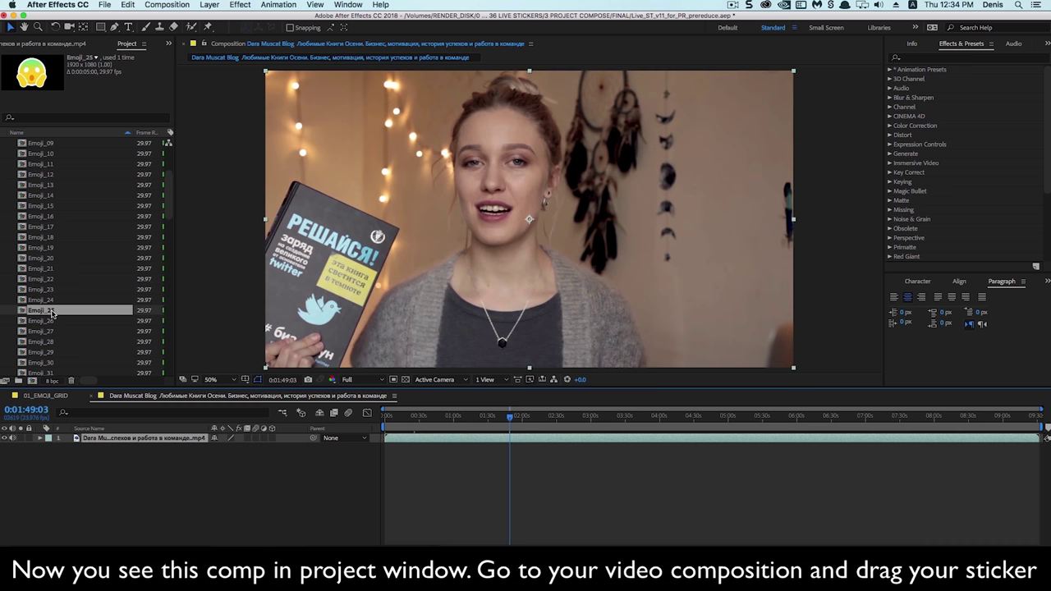
{"action": "left_click_drag", "start_coordinate": [51, 313], "coordinate": [146, 441]}
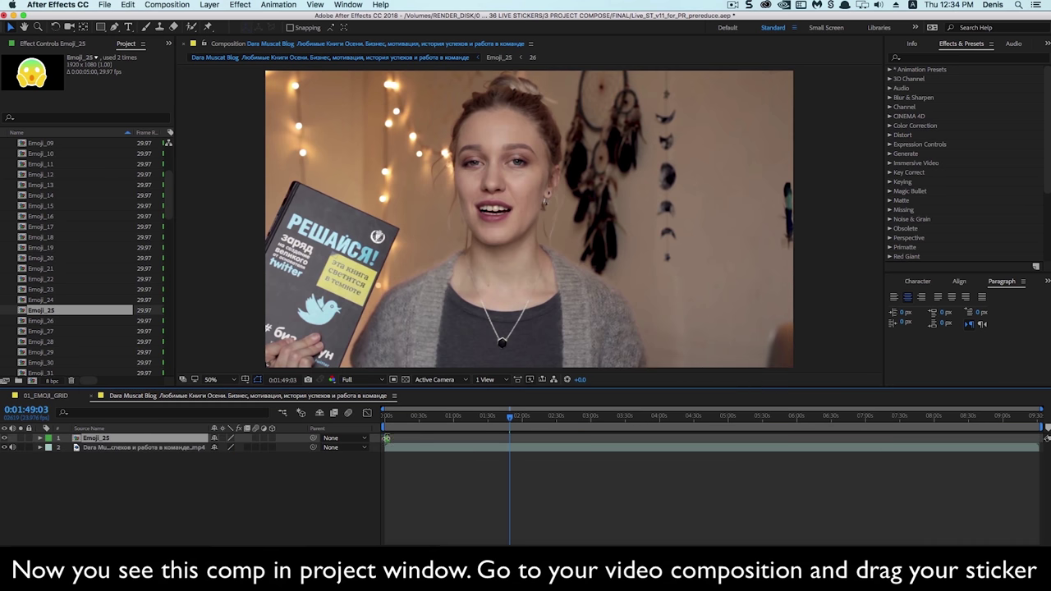
{"action": "left_click_drag", "start_coordinate": [417, 543], "coordinate": [459, 559]}
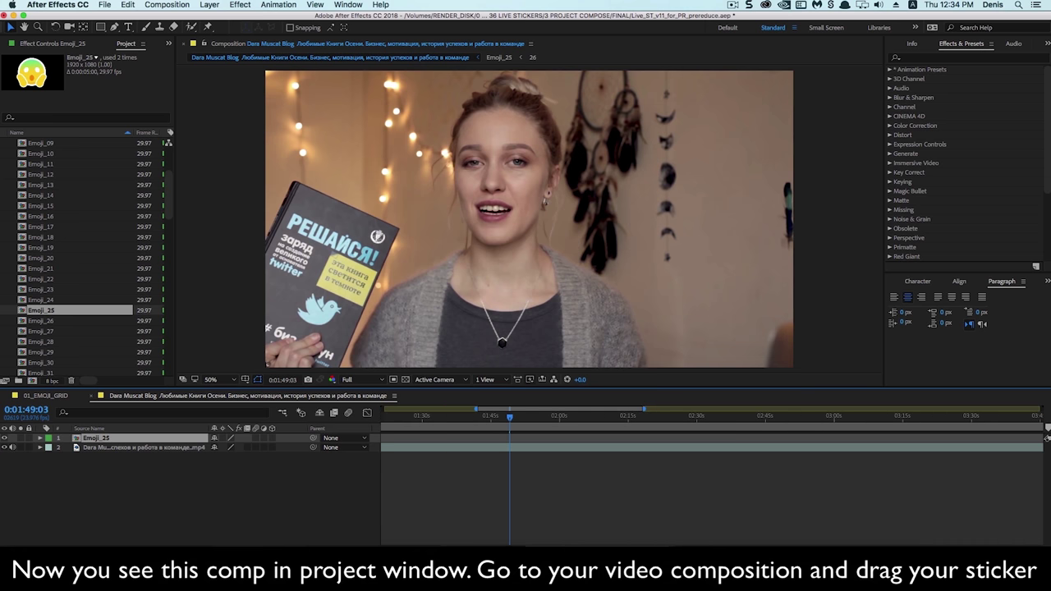
{"action": "scroll", "coordinate": [706, 477], "scroll_direction": "left", "scroll_amount": 10}
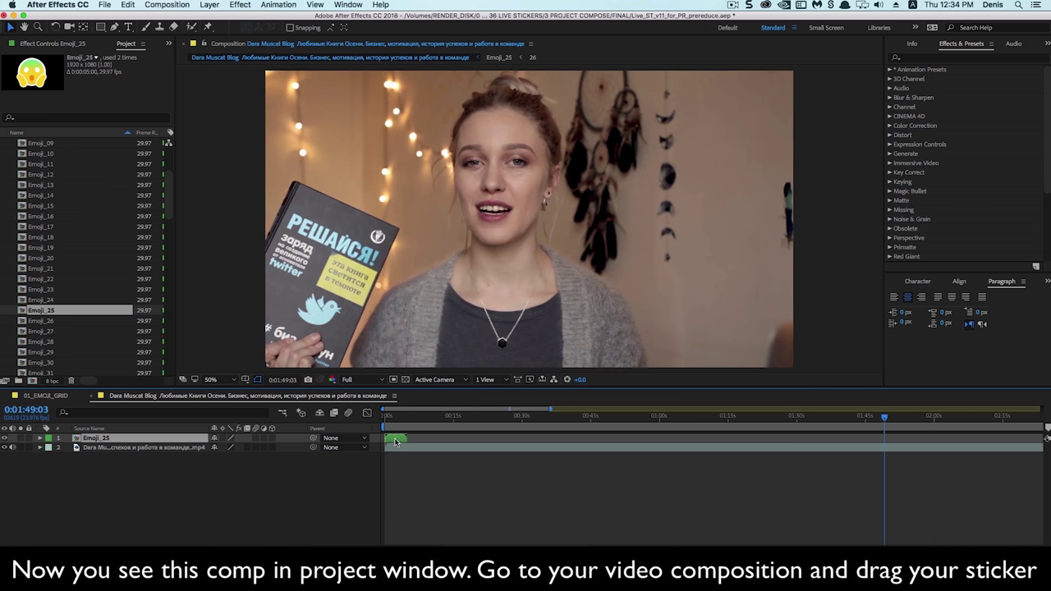
{"action": "left_click_drag", "start_coordinate": [395, 442], "coordinate": [829, 443]}
{"action": "left_click", "coordinate": [817, 421]}
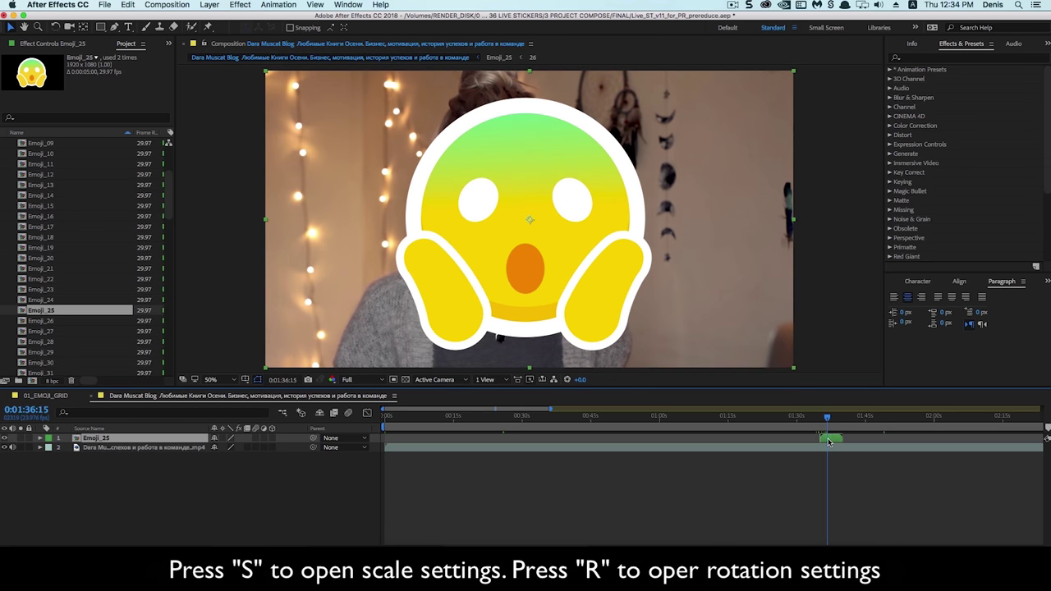
- Scale down the Emoji_25 sticker, show its Rotation, and preview it over the video
{"action": "left_click", "coordinate": [82, 440]}
{"action": "key", "text": "s"}
{"action": "left_click_drag", "start_coordinate": [243, 449], "coordinate": [238, 450]}
{"action": "key", "text": "r"}
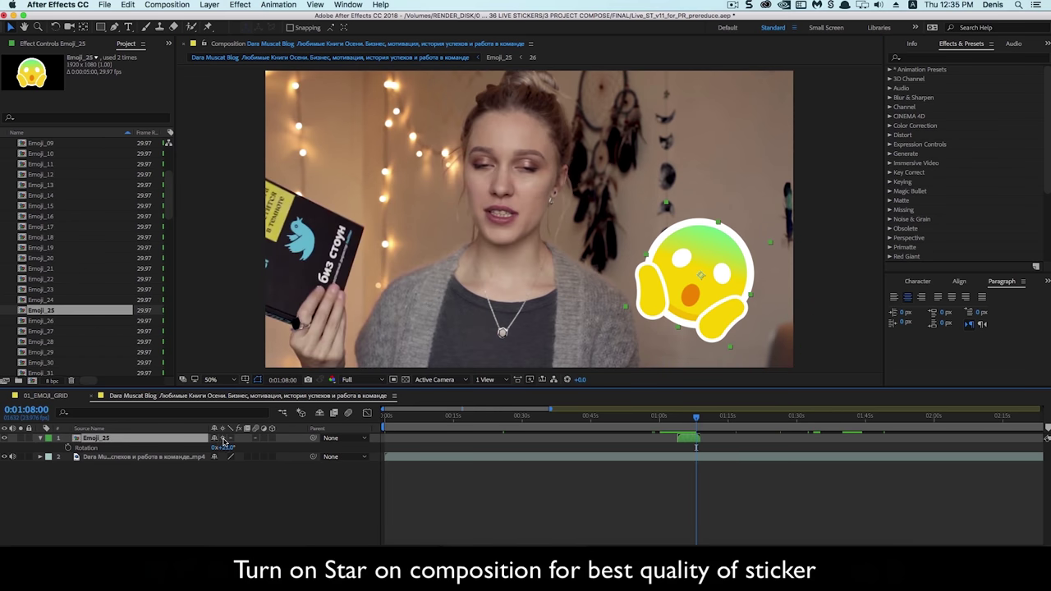
{"action": "left_click", "coordinate": [670, 427]}
{"action": "key", "text": "space"}
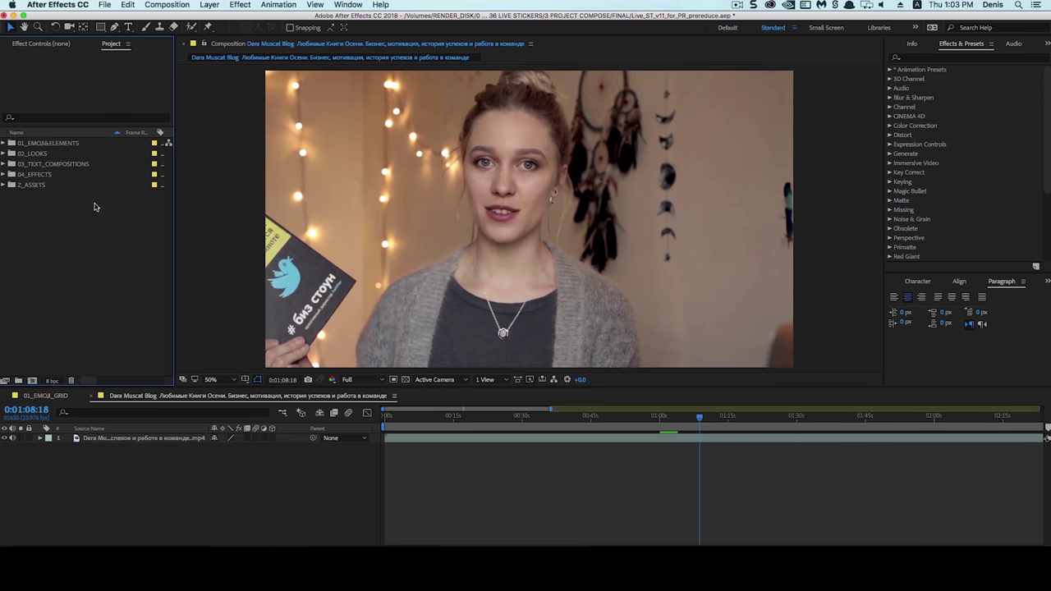
- Expand 03_TEXT_COMPOSITIONS, open 01_TEXT_GRID, and enter the Eyes Make Up Routine sticker's comp
{"action": "left_click", "coordinate": [36, 165]}
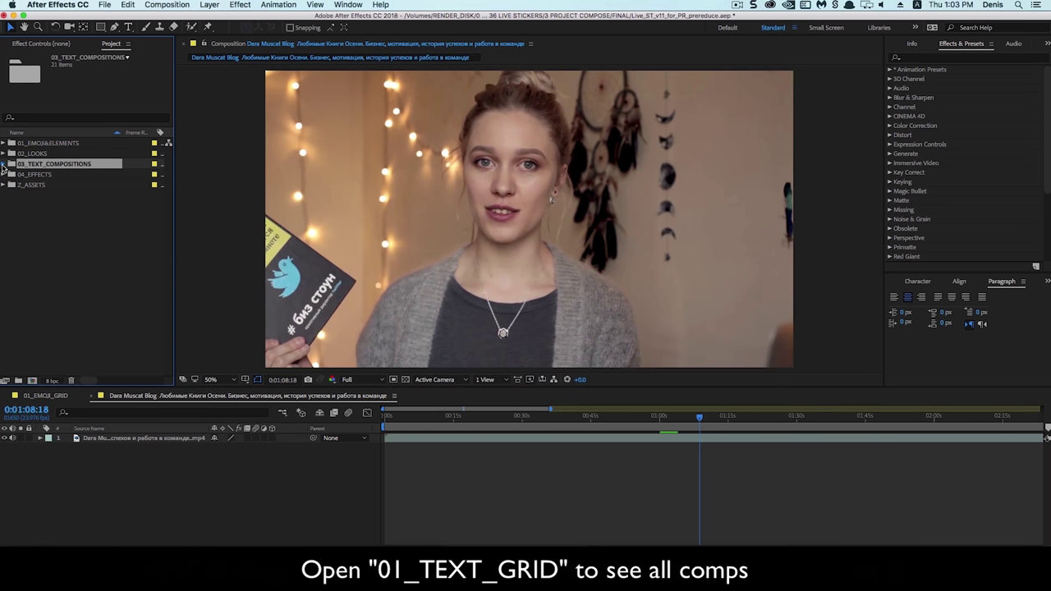
{"action": "left_click", "coordinate": [3, 164]}
{"action": "left_click", "coordinate": [56, 155]}
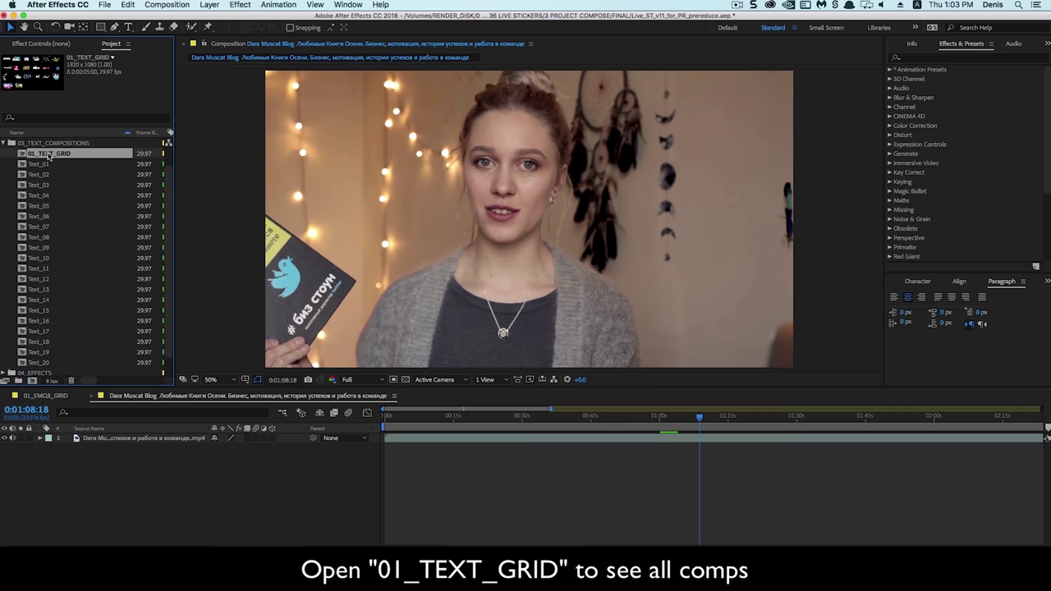
{"action": "double_click", "coordinate": [49, 155]}
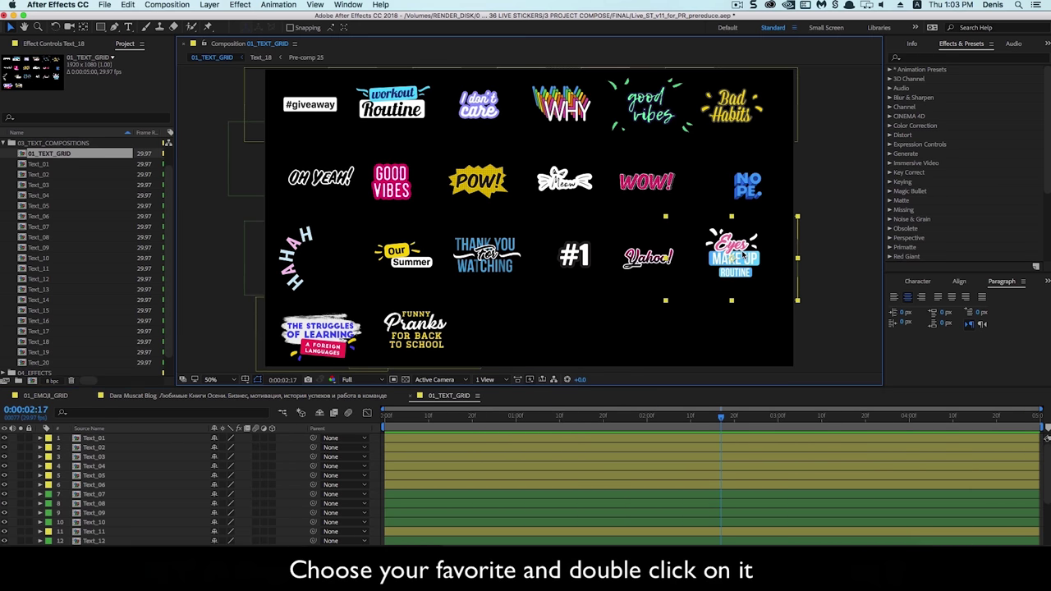
{"action": "double_click", "coordinate": [741, 254]}
- Select the Text 1 layer in Text_18, open its nested comp, and select the Eyes text
{"action": "key", "text": "comma"}
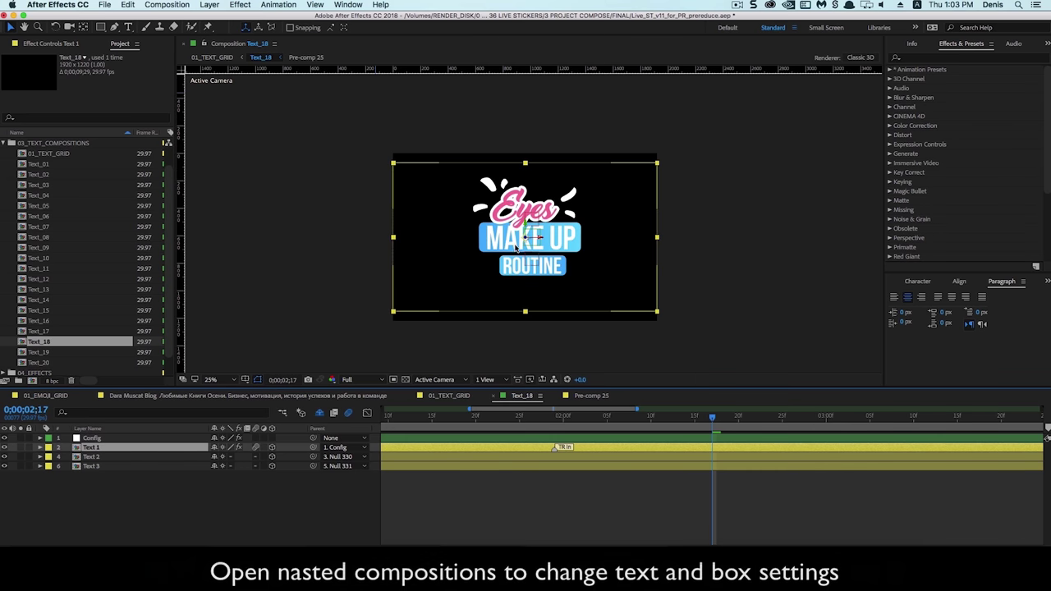
{"action": "left_click", "coordinate": [660, 352]}
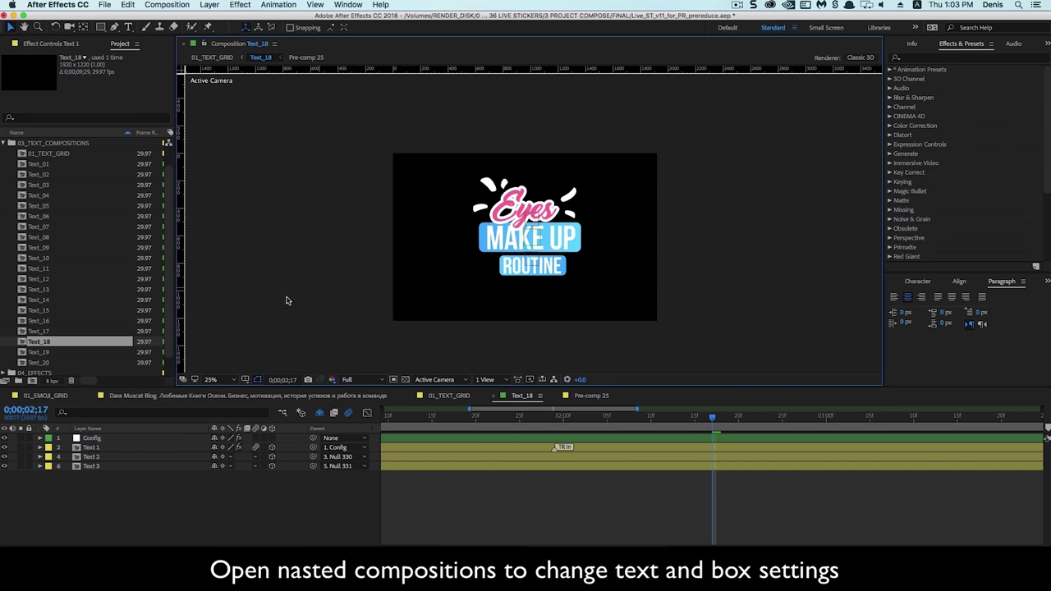
{"action": "left_click", "coordinate": [92, 446]}
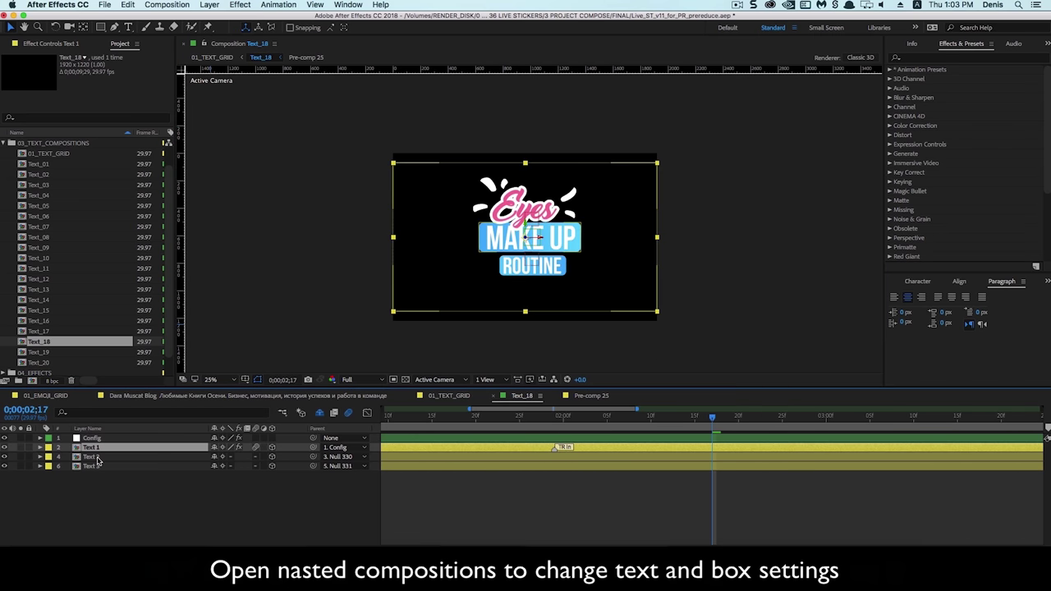
{"action": "double_click", "coordinate": [102, 452]}
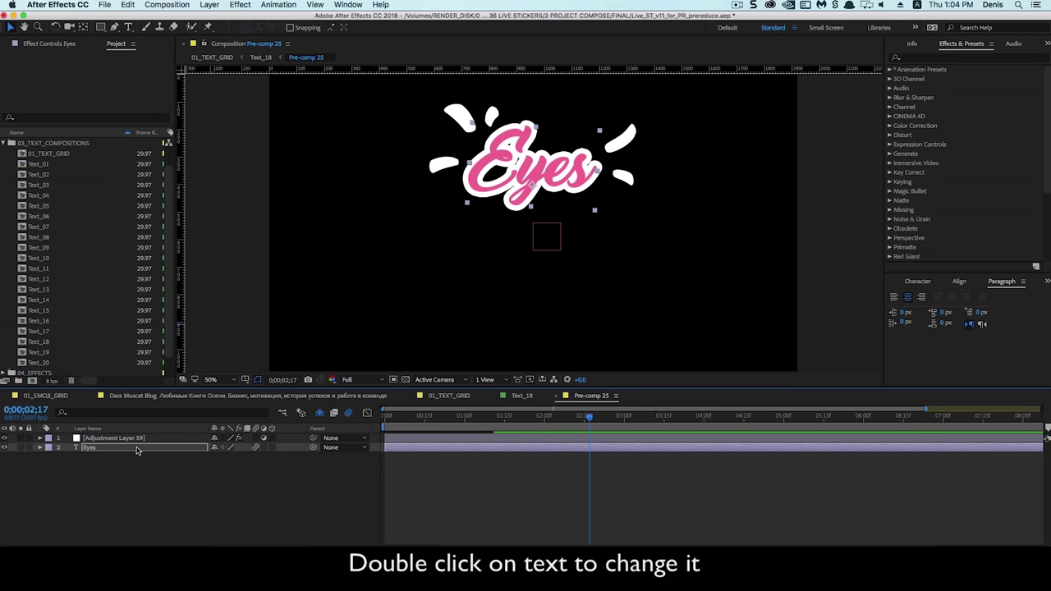
{"action": "double_click", "coordinate": [540, 169]}
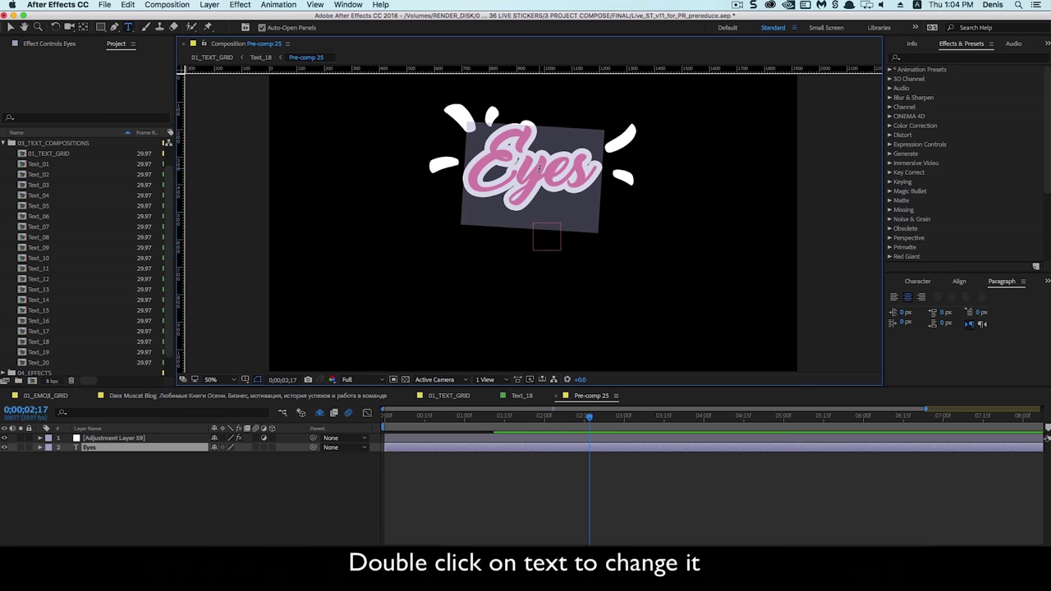
- Retype Eyes as 'Hello' and set the adjustment layer's Left x to about -100
{"action": "type", "text": "Hello"}
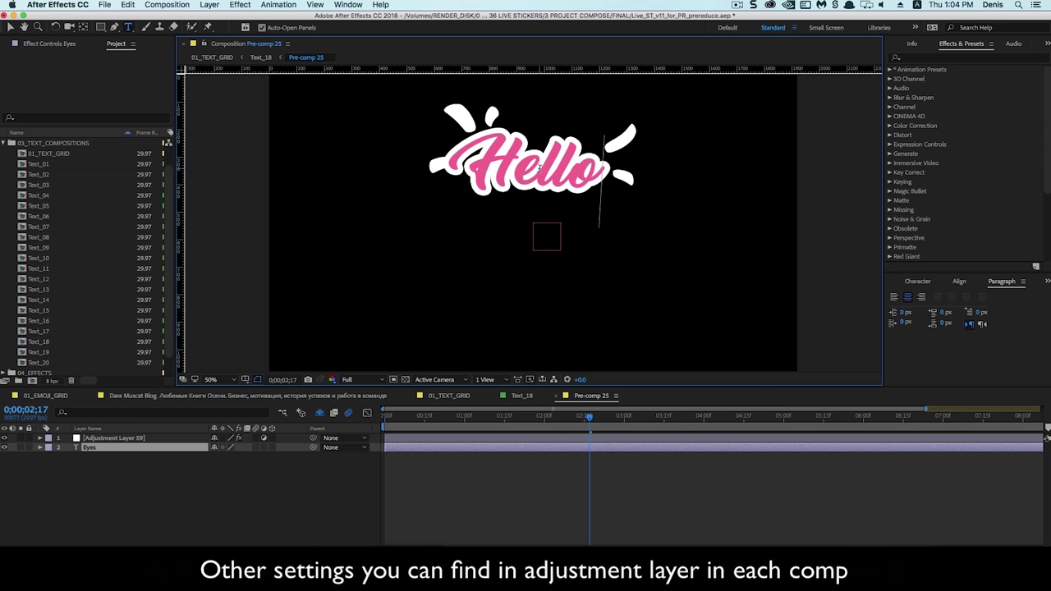
{"action": "left_click", "coordinate": [149, 440]}
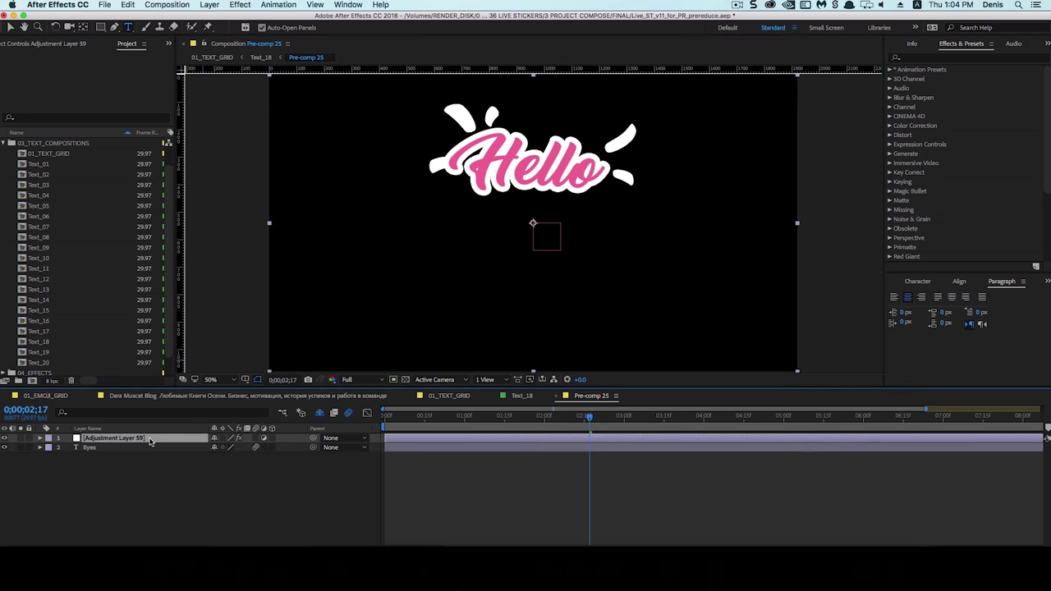
{"action": "left_click", "coordinate": [58, 45]}
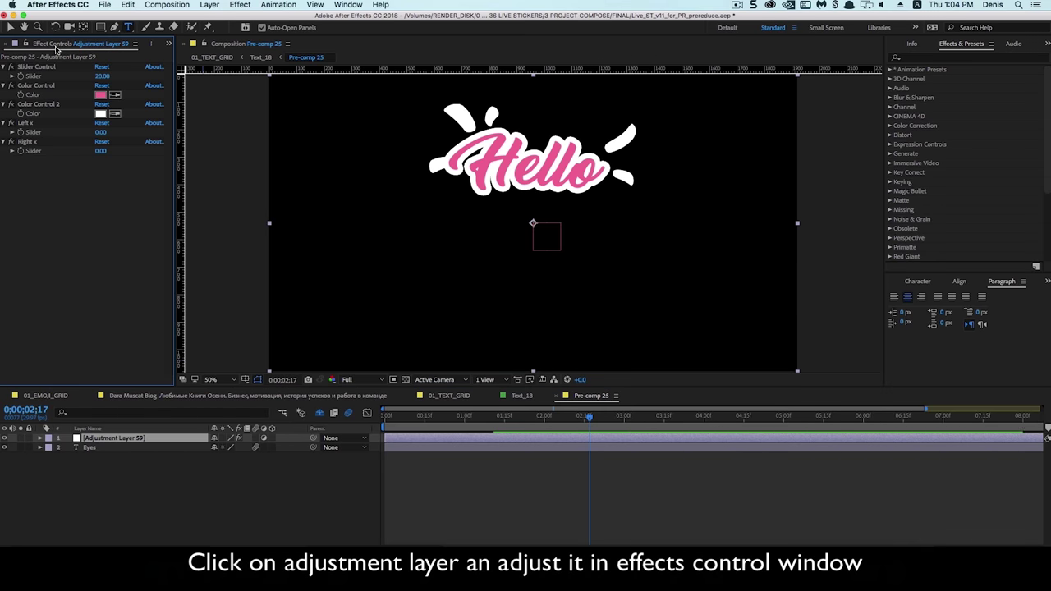
{"action": "mouse_move", "coordinate": [100, 131]}
{"action": "left_mouse_down"}
{"action": "mouse_move", "coordinate": [51, 140]}
{"action": "mouse_move", "coordinate": [135, 136]}
{"action": "left_mouse_up"}
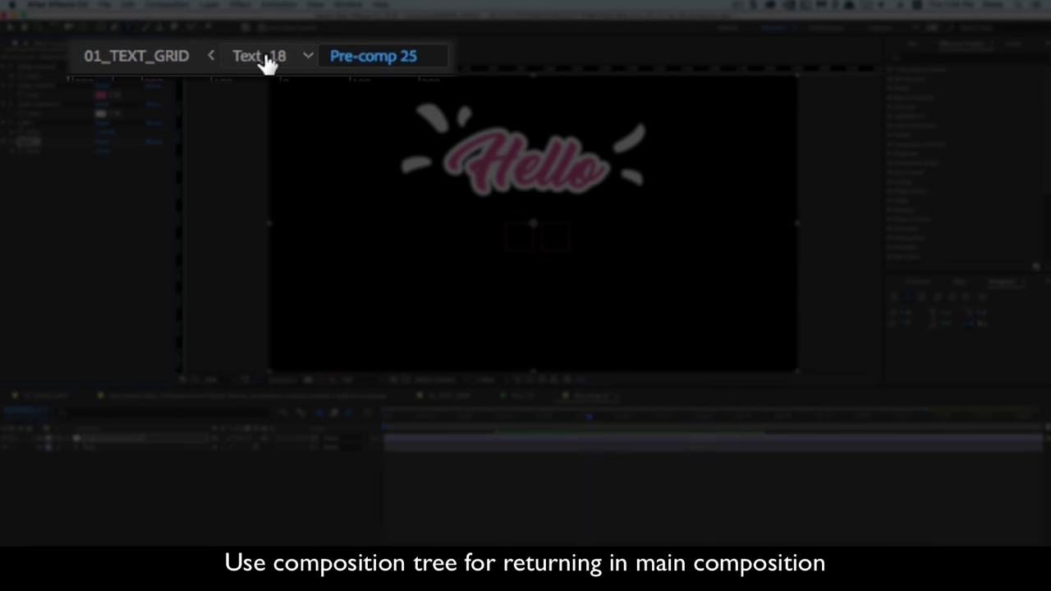
- Back in Text_18, replace the MAKE UP text with 'MY BOOKS'
{"action": "left_click", "coordinate": [265, 59]}
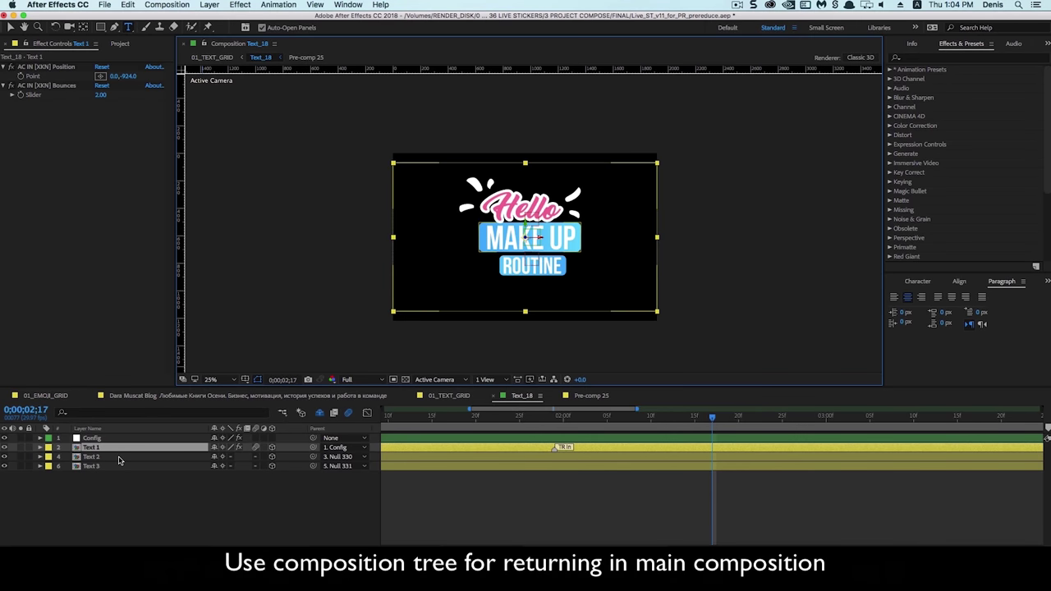
{"action": "left_click", "coordinate": [117, 450]}
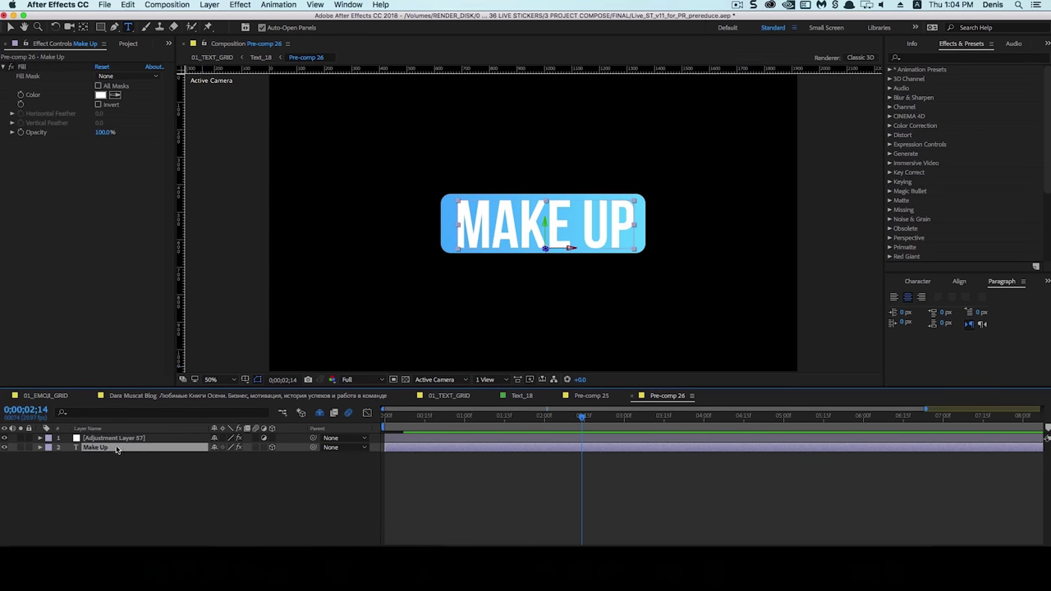
{"action": "triple_click", "coordinate": [524, 224]}
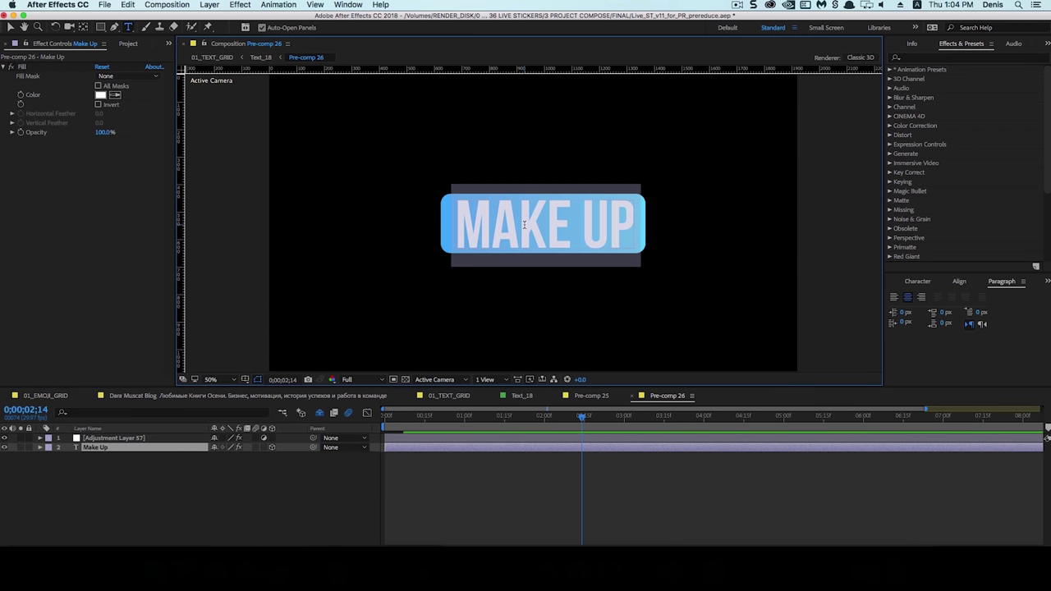
{"action": "type", "text": "M"}
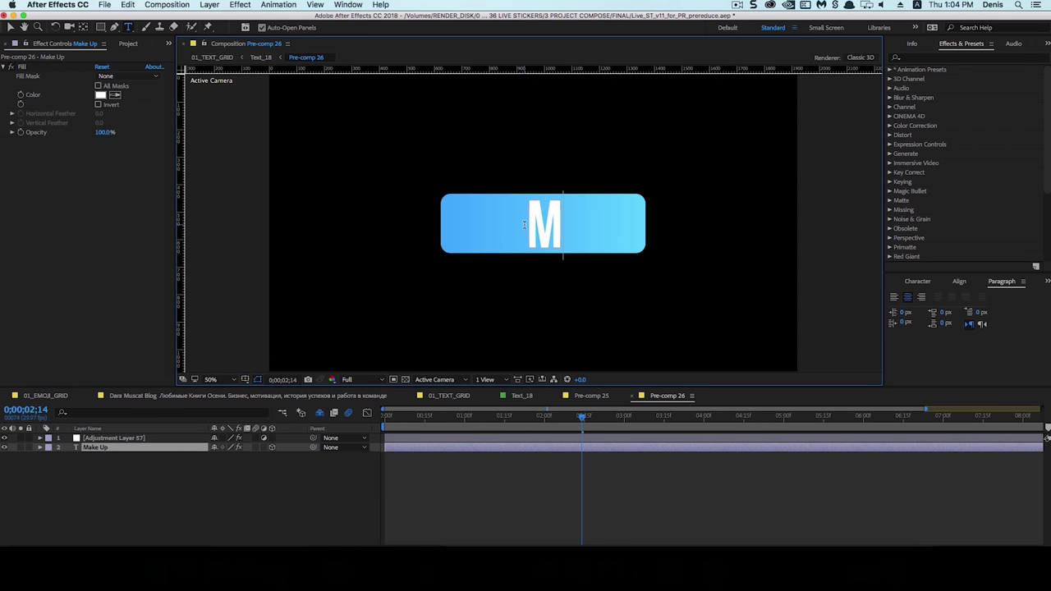
{"action": "type", "text": "Y BOOK"}
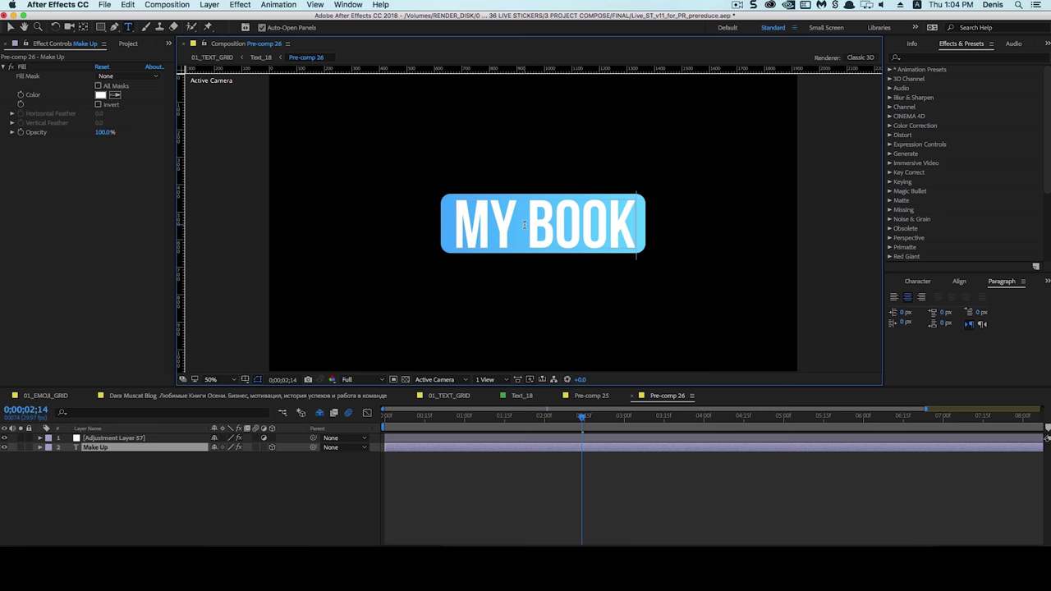
{"action": "type", "text": "S"}
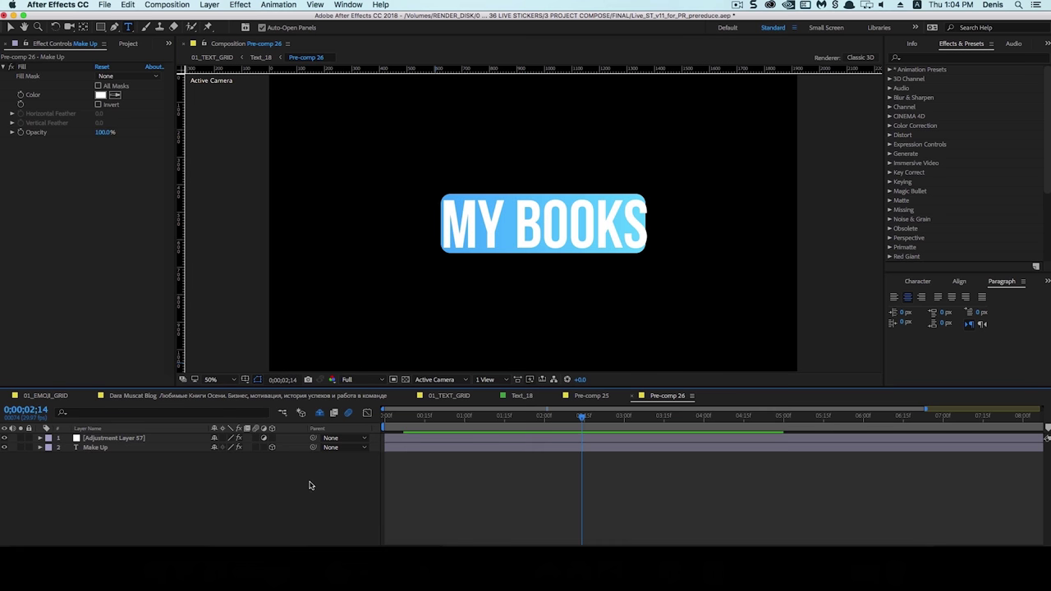
- Raise the MY BOOKS box's Slider Control padding to 110 and return to Text_18
{"action": "left_click", "coordinate": [117, 440]}
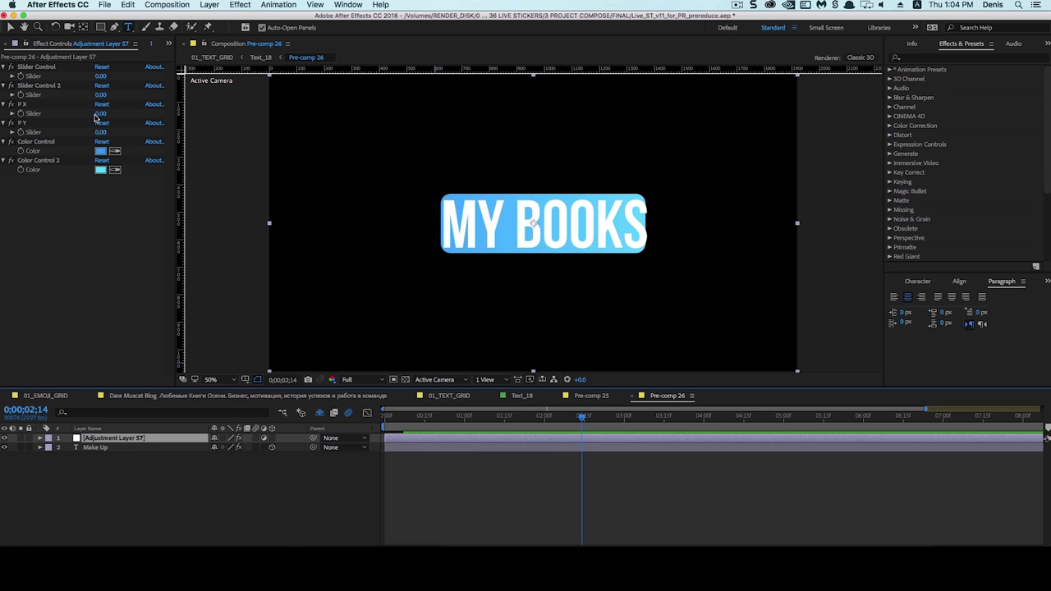
{"action": "left_click", "coordinate": [98, 114]}
{"action": "type", "text": "17"}
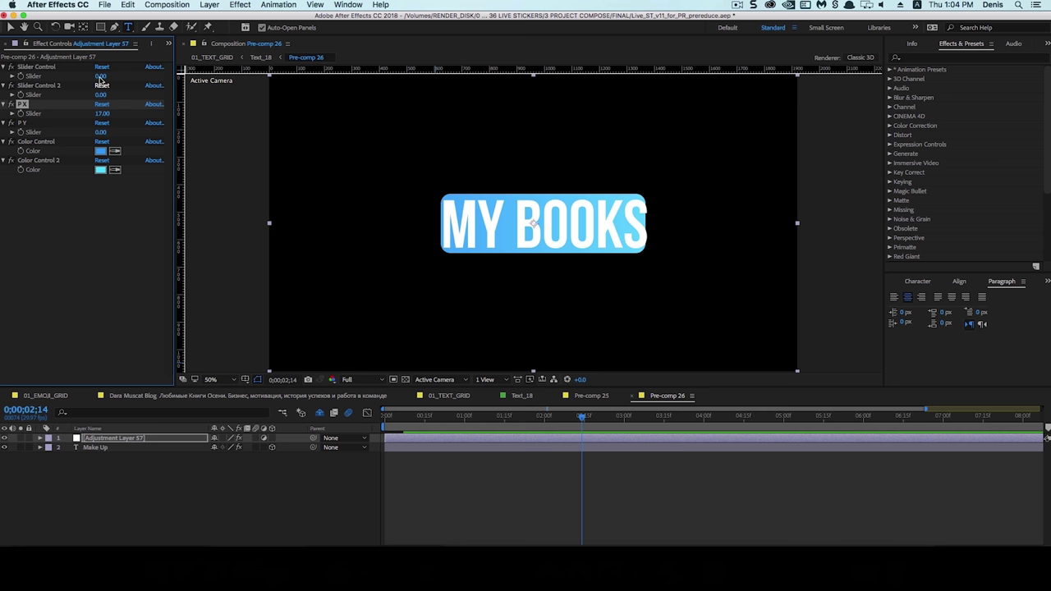
{"action": "left_click_drag", "start_coordinate": [102, 75], "coordinate": [108, 75]}
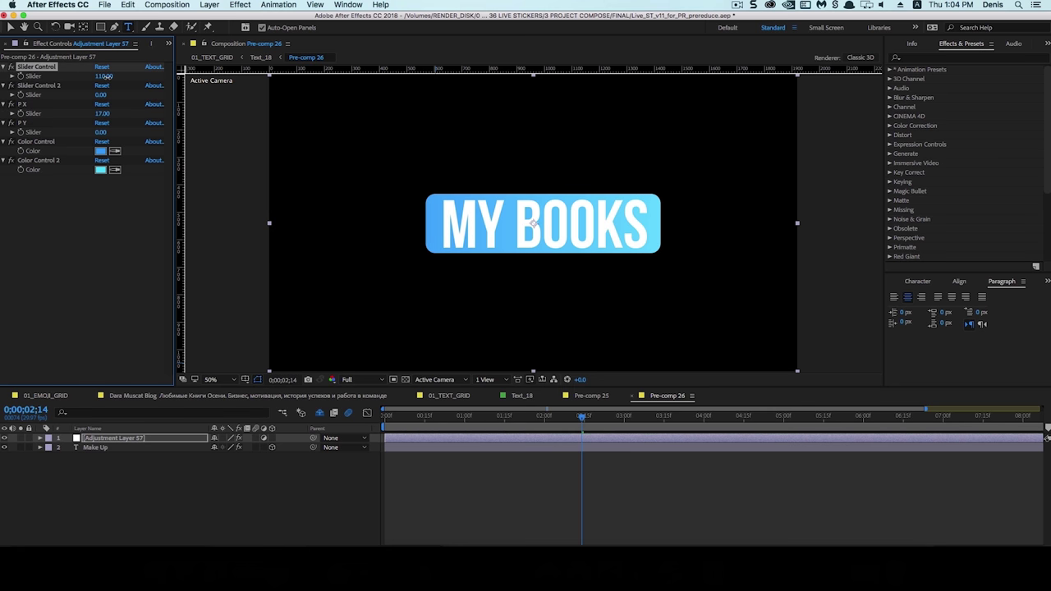
{"action": "left_click", "coordinate": [113, 233]}
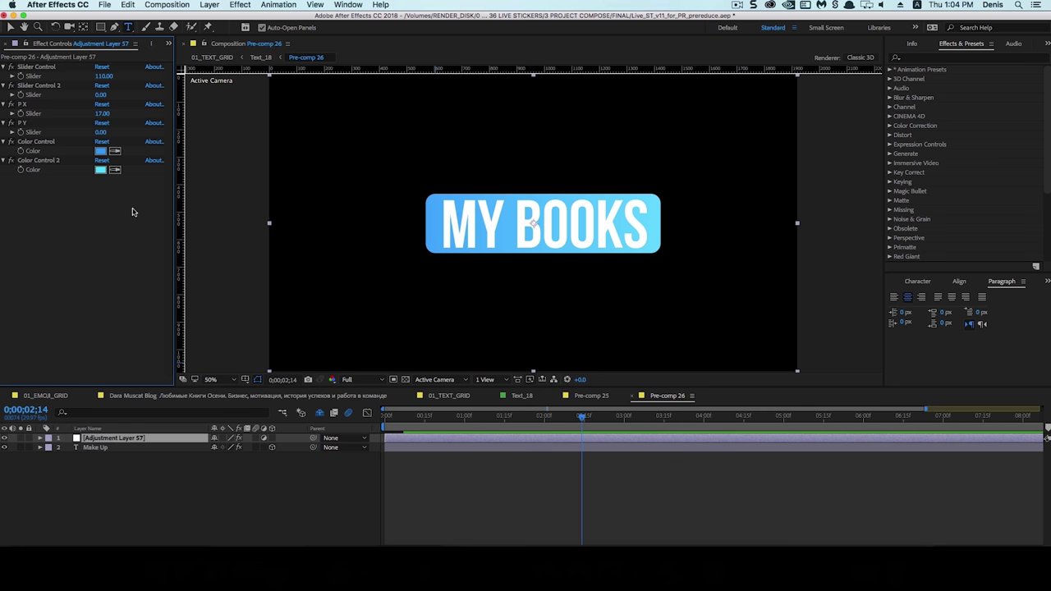
{"action": "left_click", "coordinate": [259, 59]}
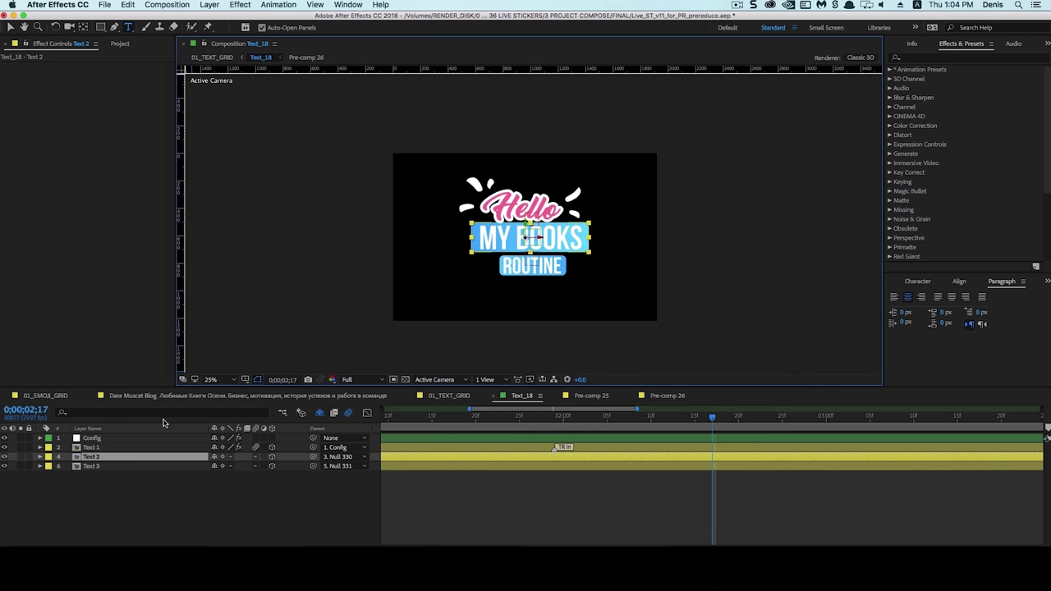
- Inside Pre-comp 27, change the bottom badge's text from ROUTINE to REVIEW
{"action": "double_click", "coordinate": [141, 468]}
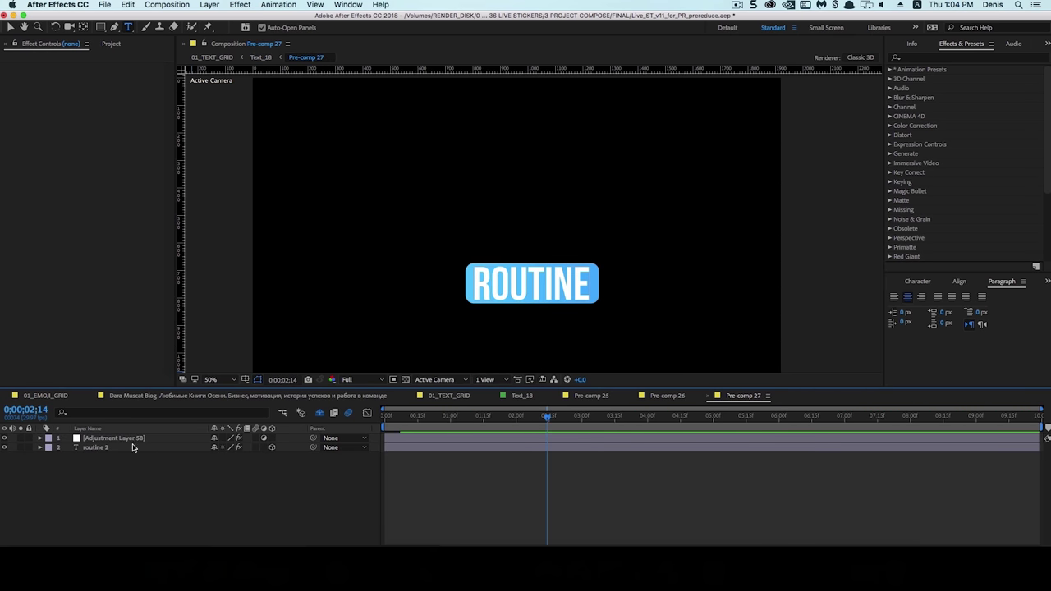
{"action": "left_click", "coordinate": [152, 448]}
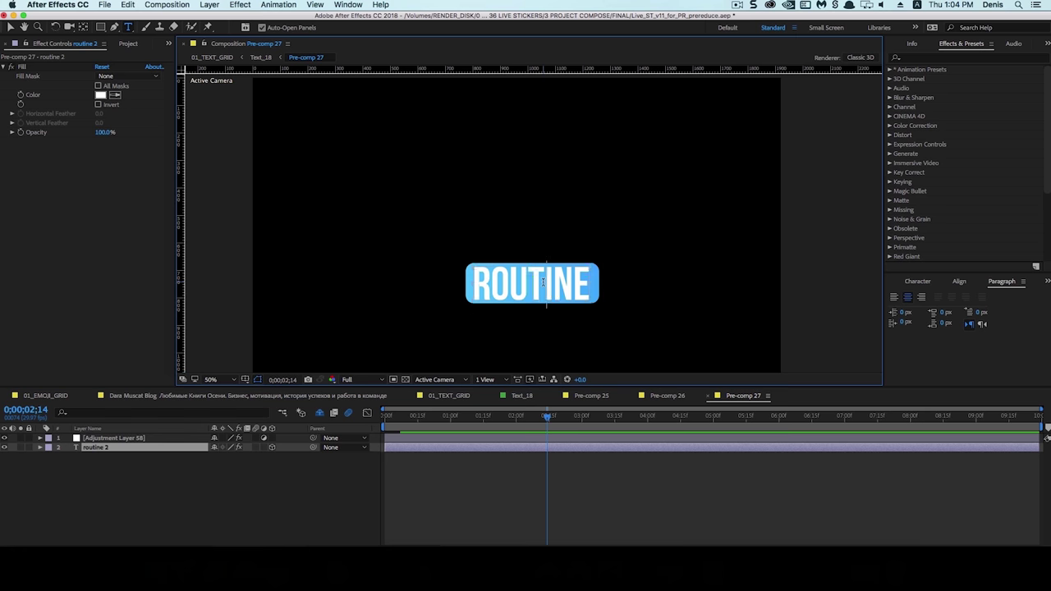
{"action": "type", "text": "R"}
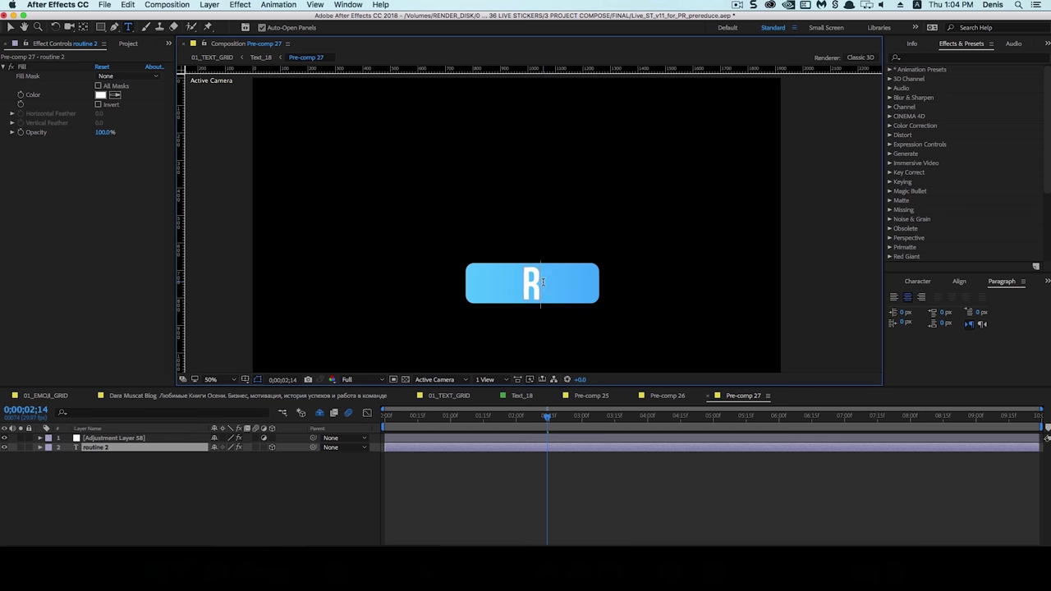
{"action": "type", "text": "EVIEW"}
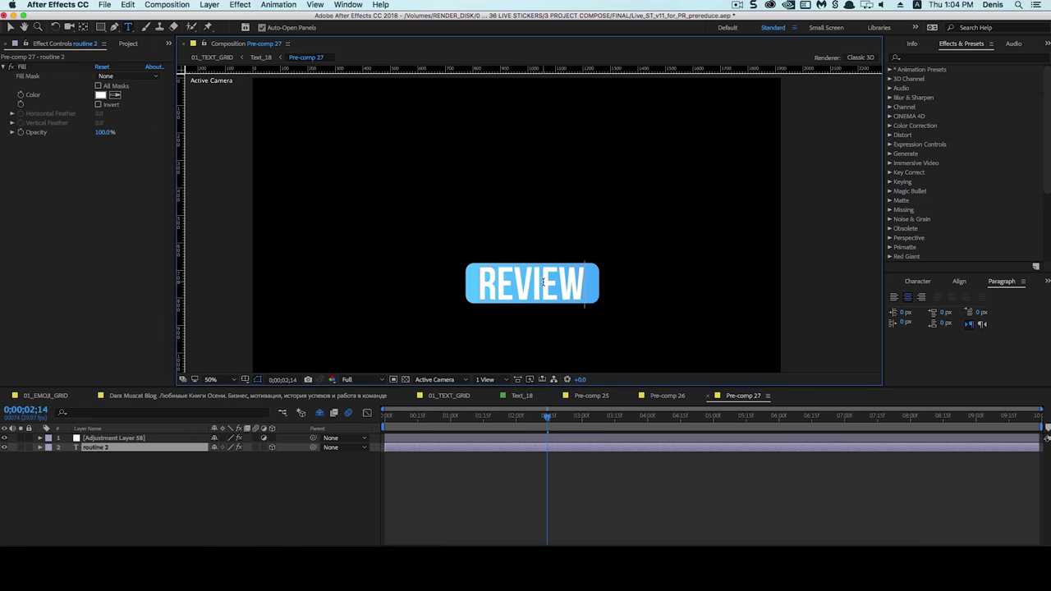
{"action": "left_click", "coordinate": [319, 497]}
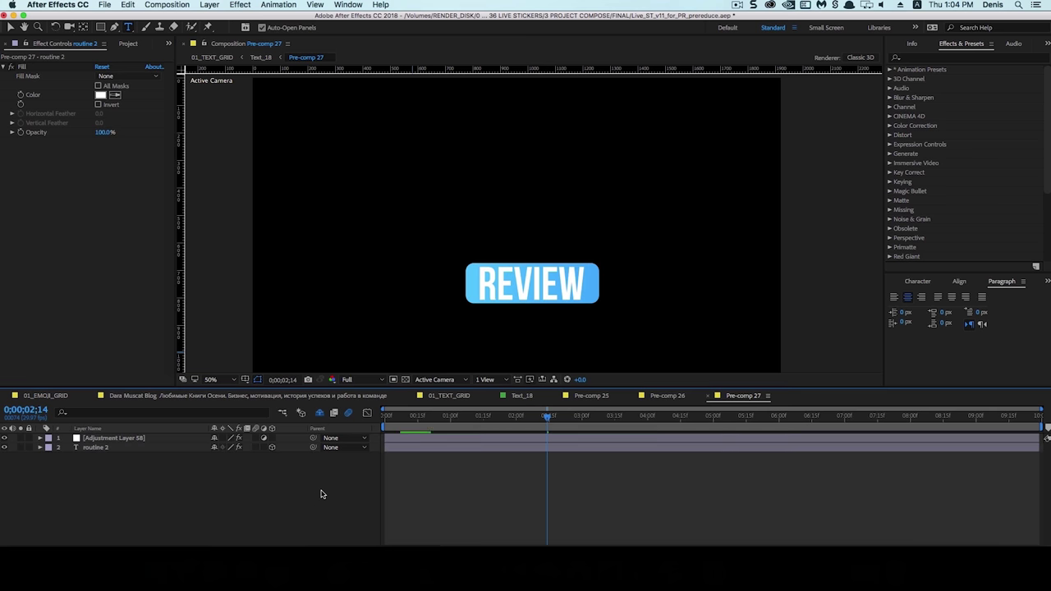
- Set the badge adjustment layer's X Slider to -40 to narrow its box, then return to Text_18
{"action": "left_click", "coordinate": [139, 444]}
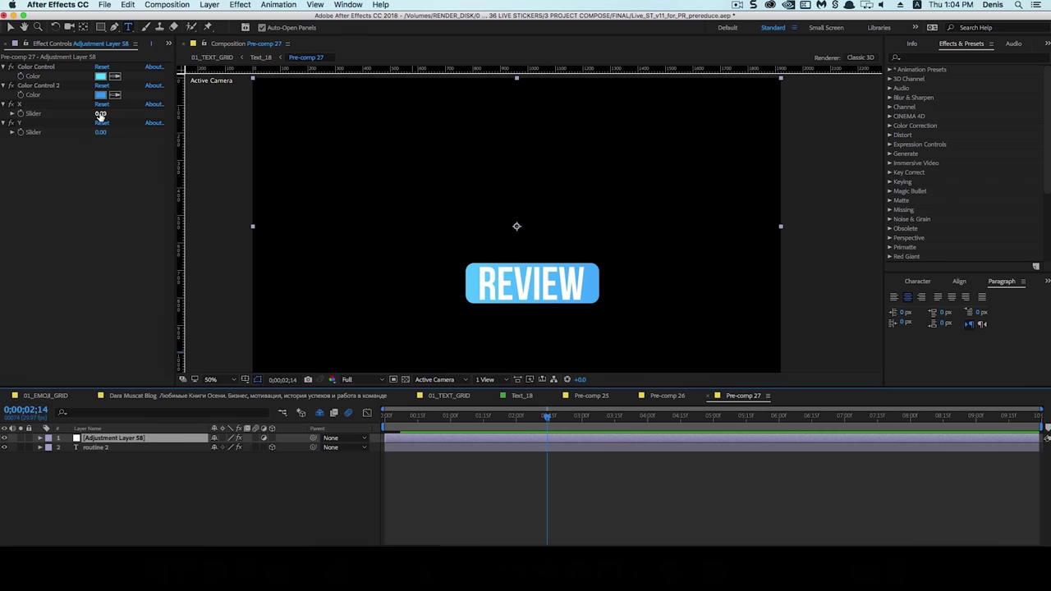
{"action": "left_click_drag", "start_coordinate": [101, 116], "coordinate": [99, 113]}
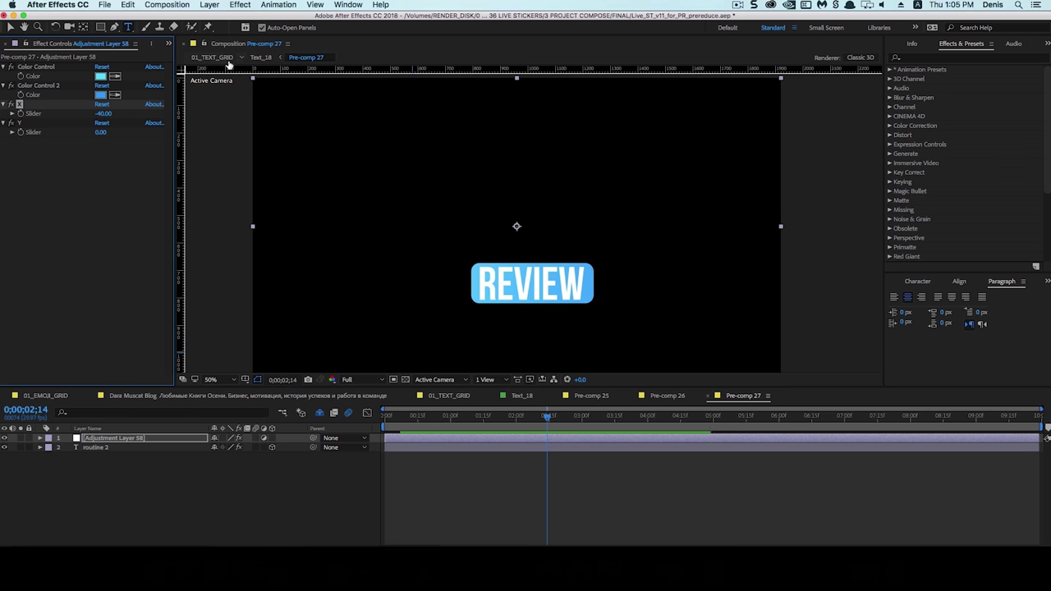
{"action": "left_click", "coordinate": [260, 57]}
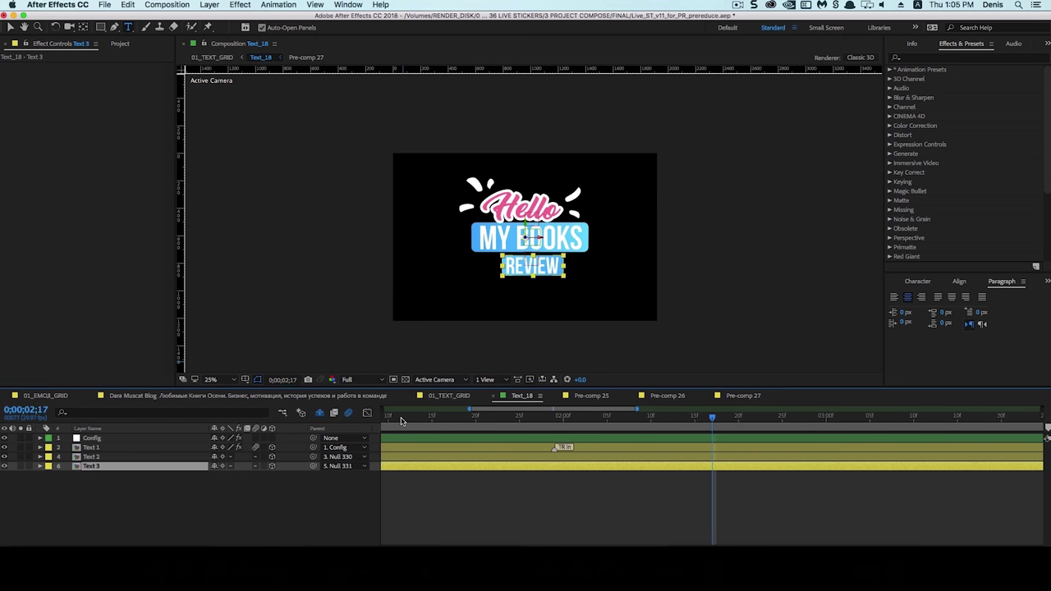
- Play the Text_18 sticker animation from the start and stop to inspect it
{"action": "key", "text": "Home"}
{"action": "key", "text": "space"}
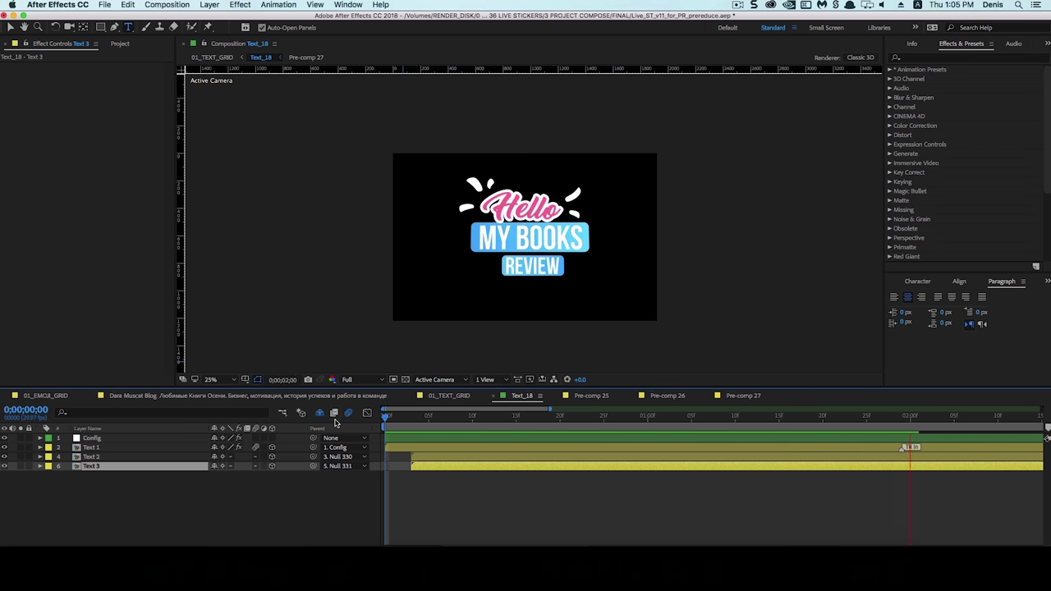
{"action": "key", "text": "space"}
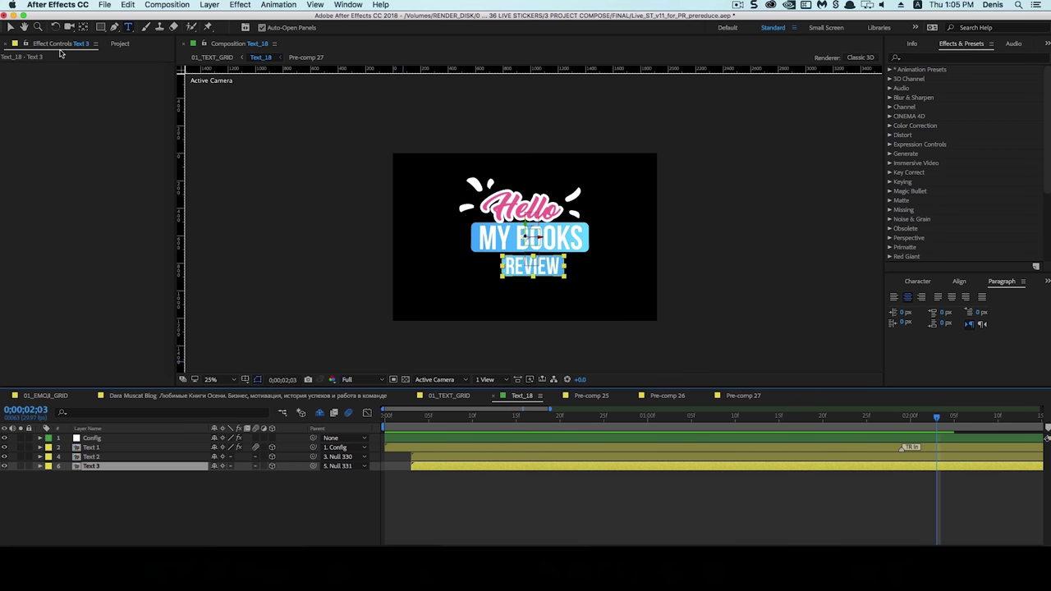
- Open the 01_TEXT_GRID composition from the 03_TEXT_COMPOSITIONS folder in the Project panel
{"action": "left_click", "coordinate": [120, 44]}
{"action": "left_click", "coordinate": [3, 144]}
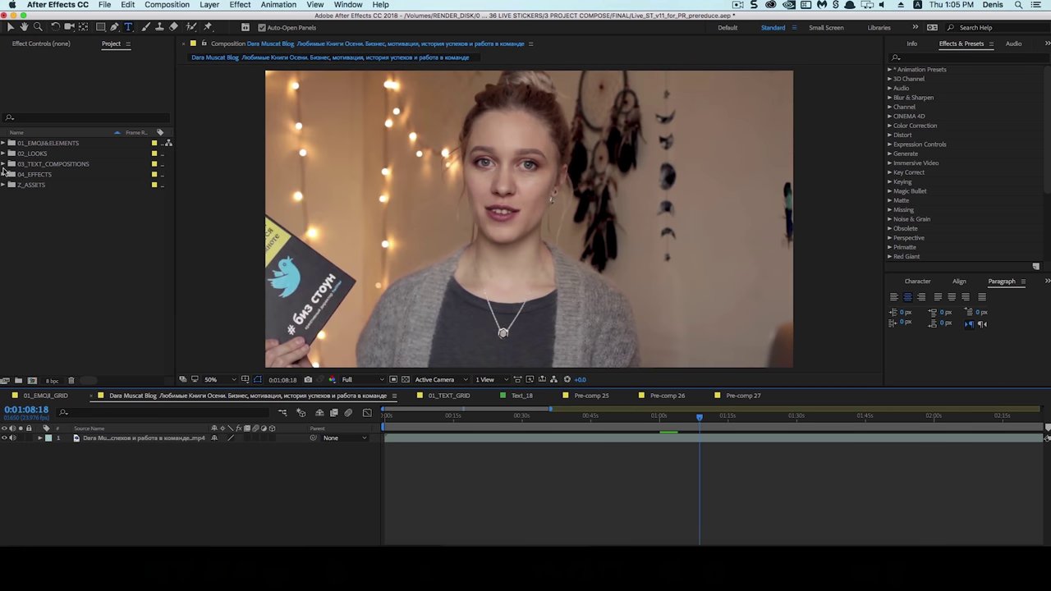
{"action": "left_click", "coordinate": [4, 164]}
{"action": "left_click", "coordinate": [59, 155]}
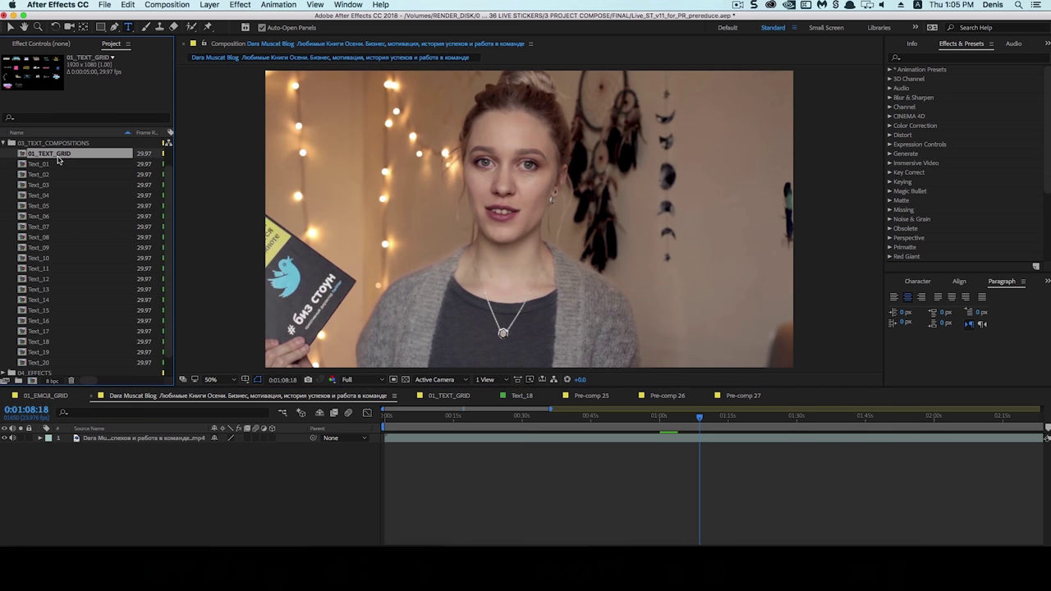
{"action": "double_click", "coordinate": [58, 155]}
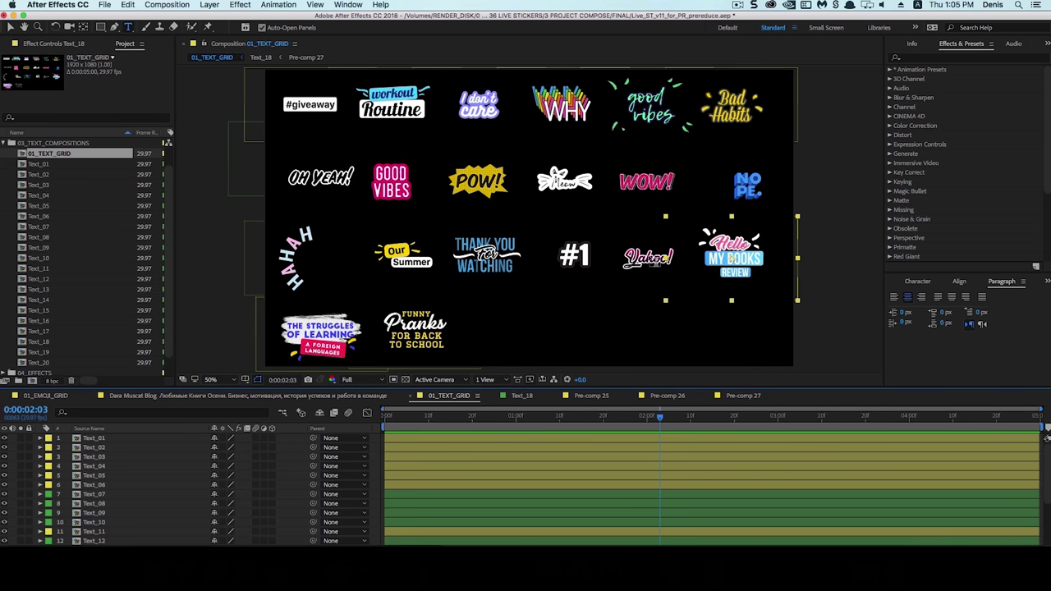
- Reveal the Hello MY BOOKS sticker's source in the project, then return to the vlog video comp
{"action": "key", "text": "v"}
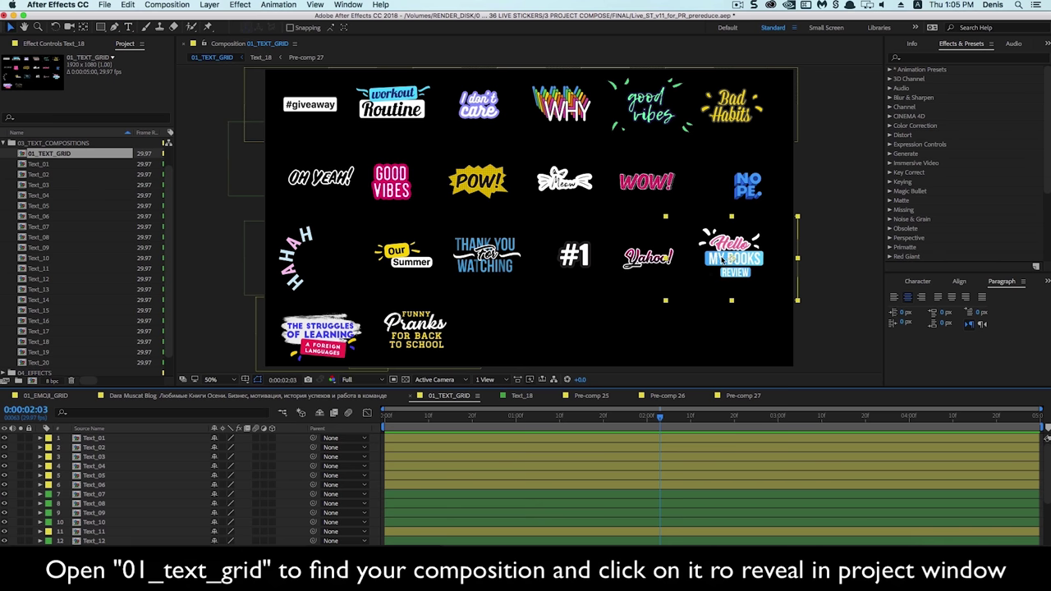
{"action": "right_click", "coordinate": [732, 261]}
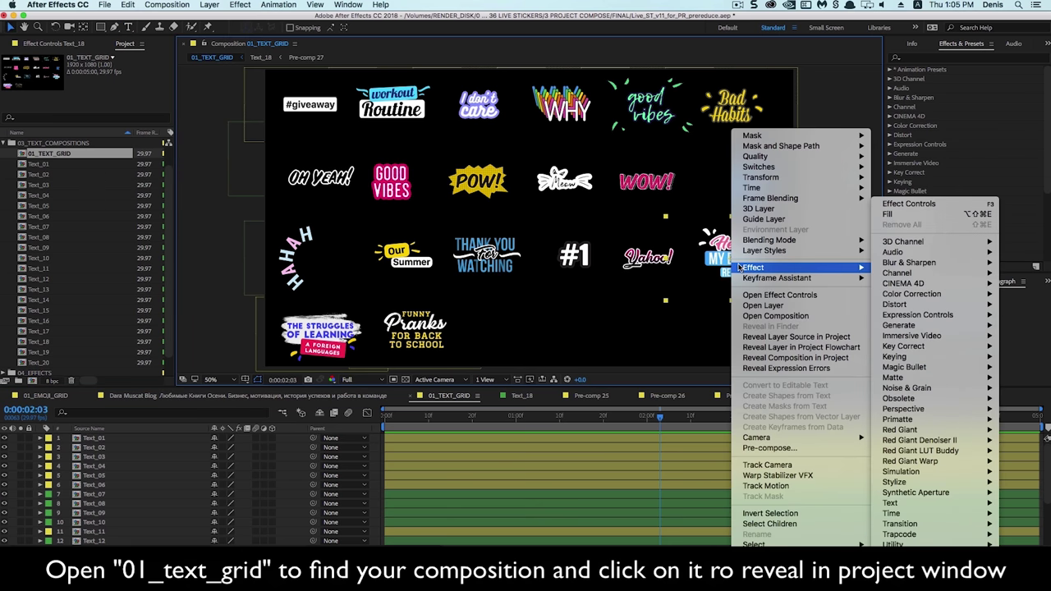
{"action": "left_click", "coordinate": [757, 296]}
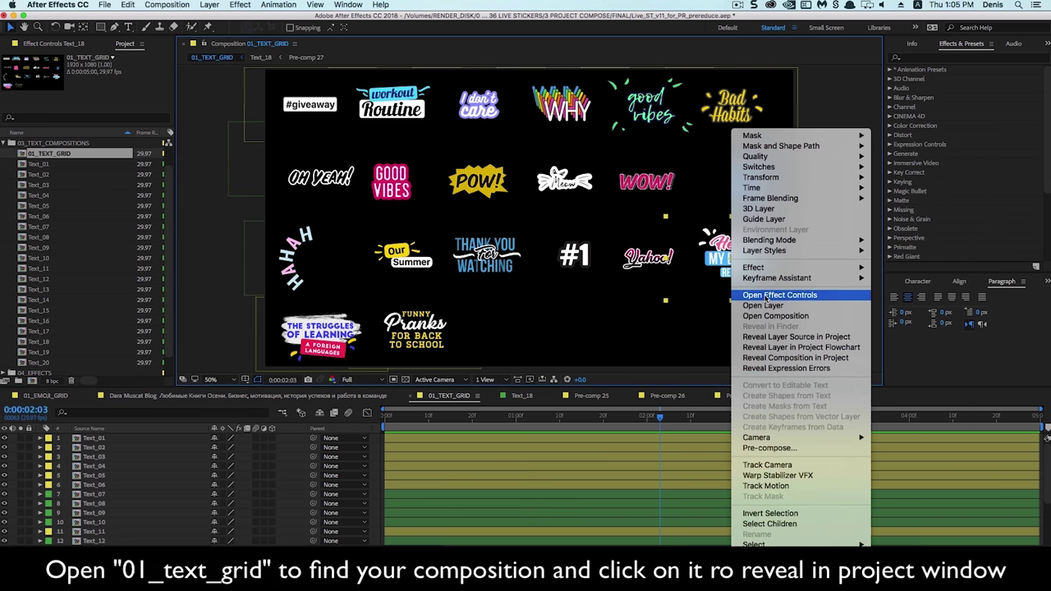
{"action": "left_click", "coordinate": [770, 337]}
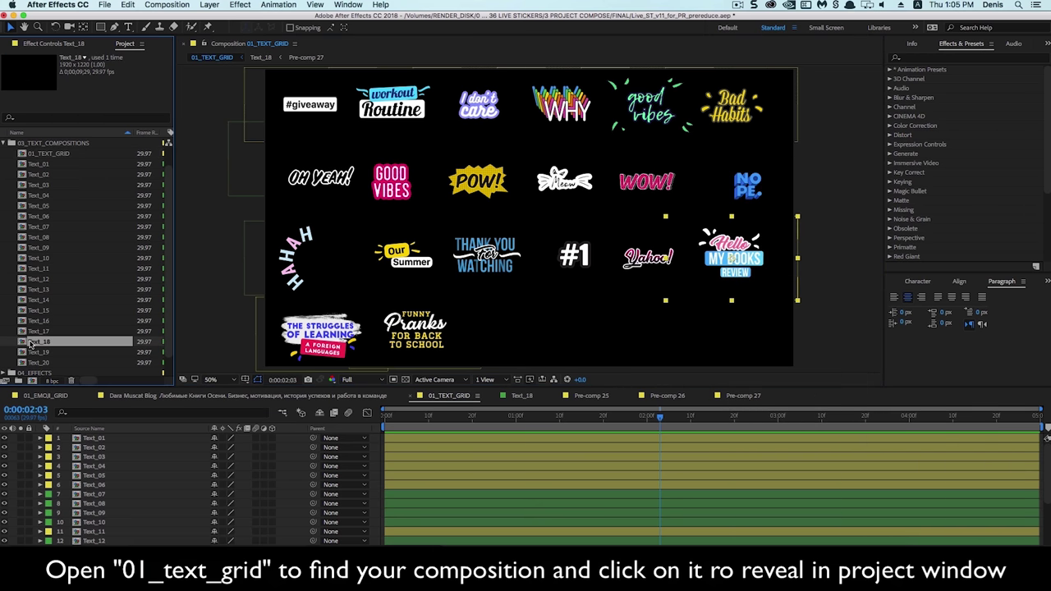
{"action": "left_click", "coordinate": [224, 396]}
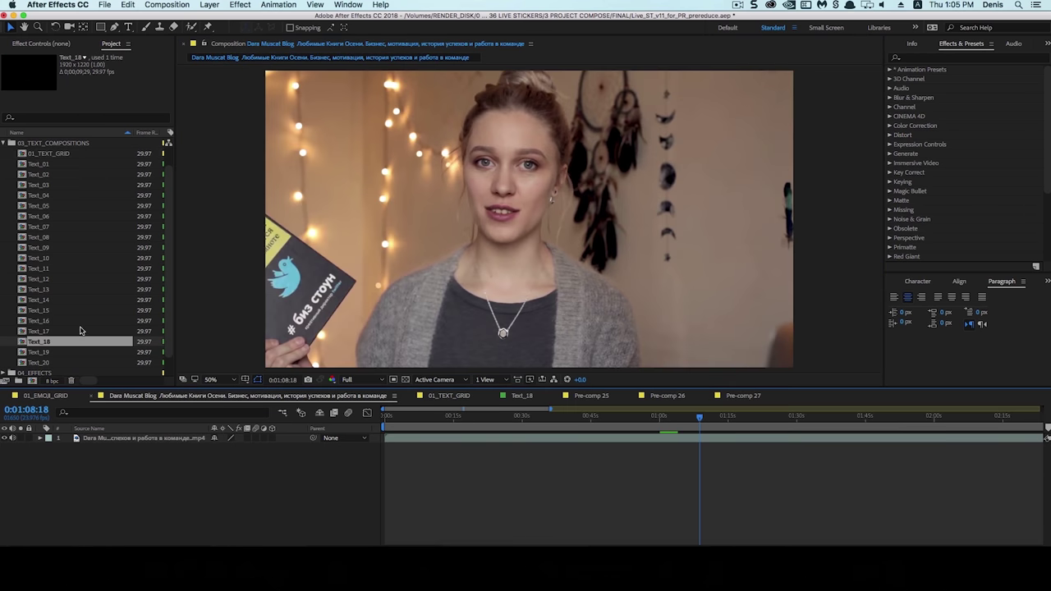
- Add Text_18 to the vlog video timeline and slide its bar to start at the playhead
{"action": "scroll", "coordinate": [74, 329], "scroll_direction": "down", "scroll_amount": 2}
{"action": "mouse_move", "coordinate": [74, 341]}
{"action": "left_mouse_down"}
{"action": "mouse_move", "coordinate": [74, 369]}
{"action": "mouse_move", "coordinate": [410, 440]}
{"action": "left_mouse_up"}
{"action": "left_click_drag", "start_coordinate": [487, 447], "coordinate": [726, 459]}
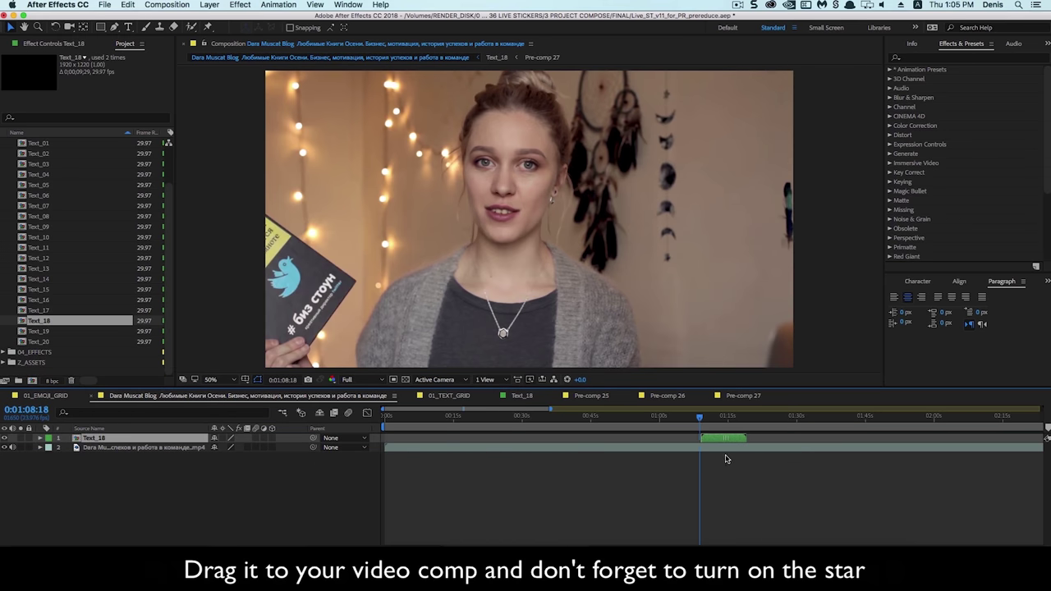
- Preview the sticker animating over the footage from just before it appears
{"action": "left_click", "coordinate": [717, 419]}
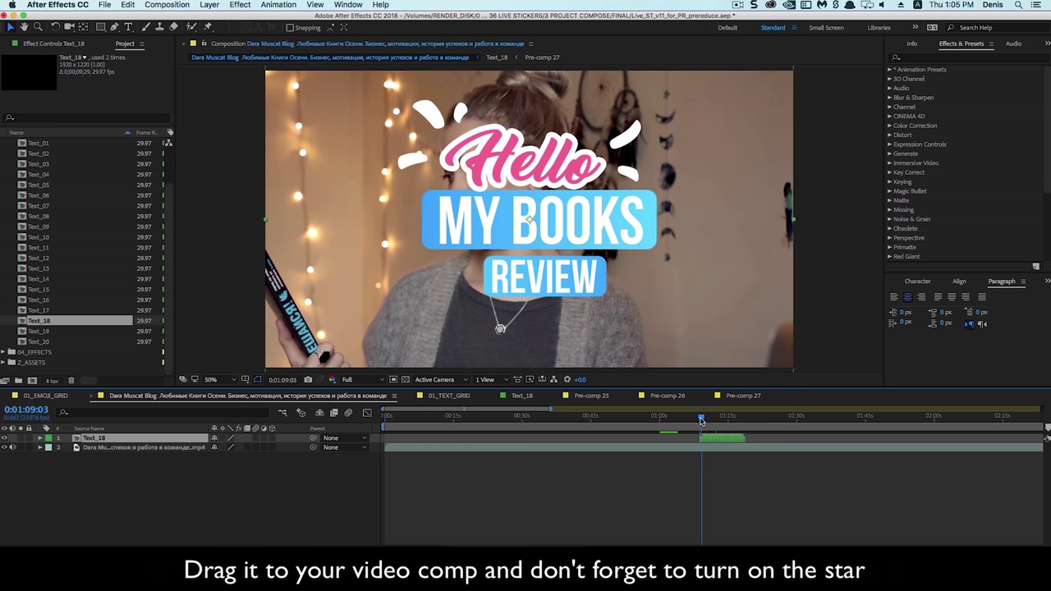
{"action": "left_click", "coordinate": [696, 419]}
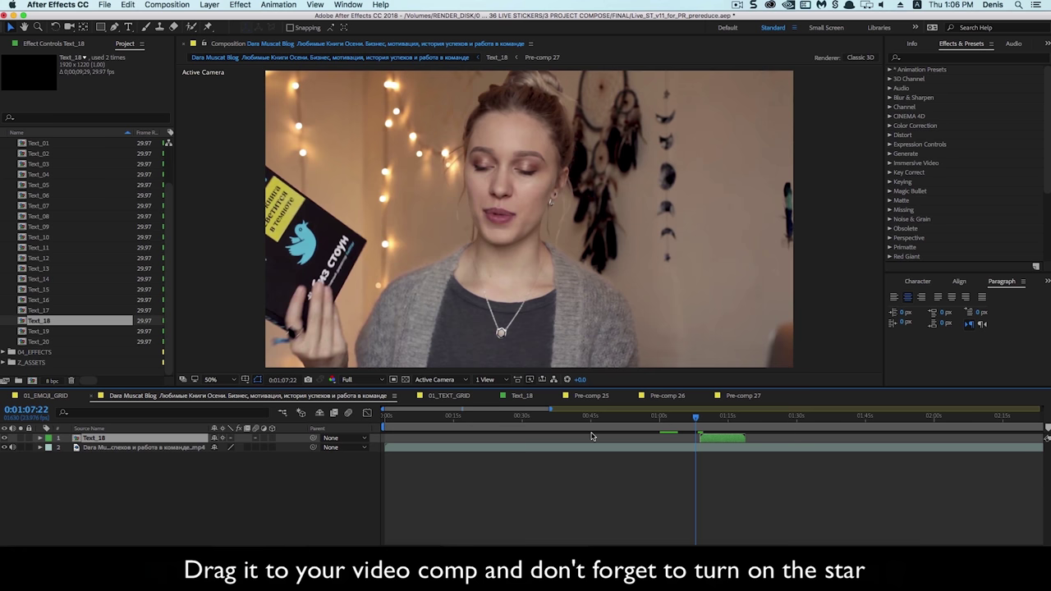
{"action": "key", "text": "space"}
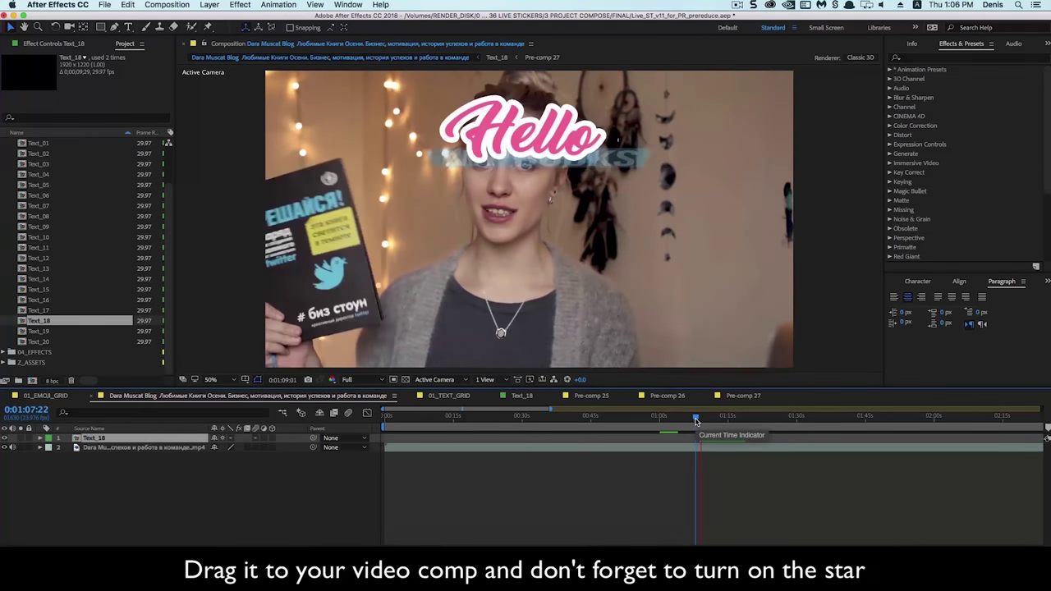